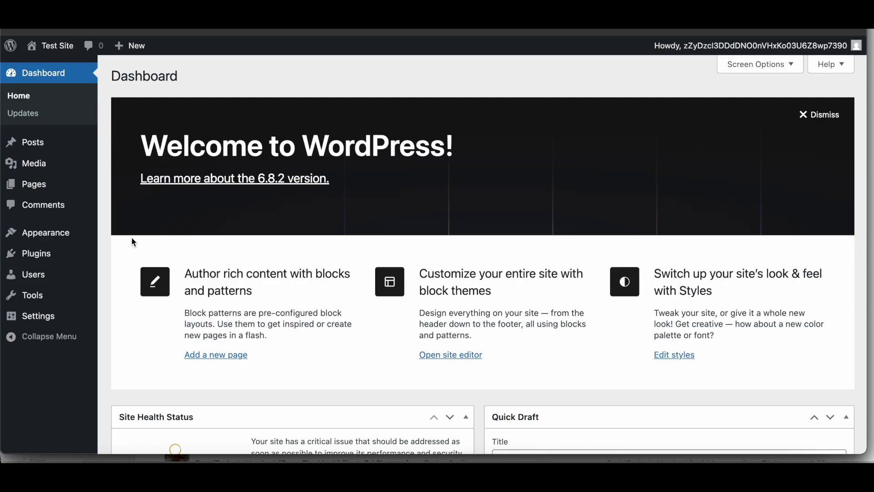
Step: Open the list of all posts, and look over the site's front page with its current theme
{"action": "mouse_move", "coordinate": [60, 157]}
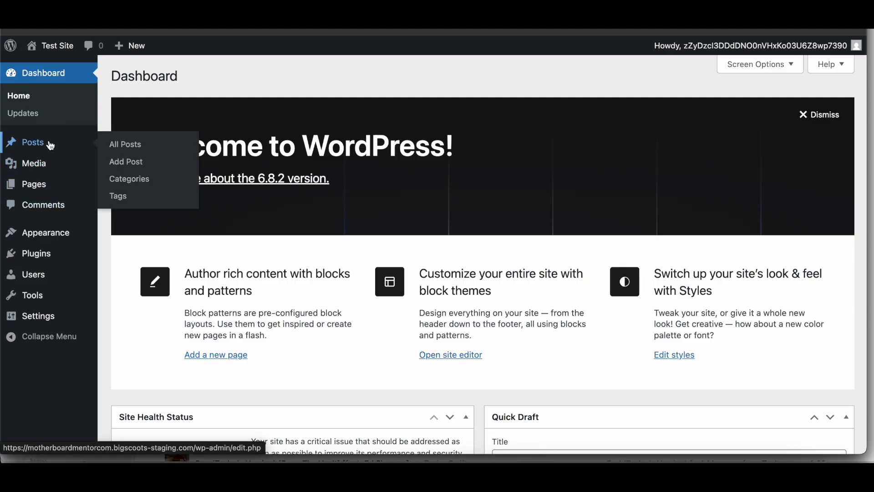
{"action": "left_click", "coordinate": [51, 146]}
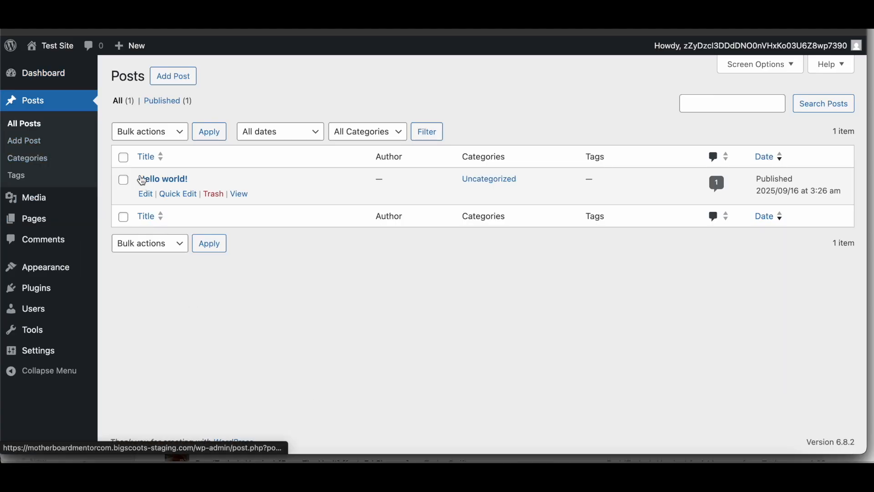
{"action": "key", "text": "ctrl+Tab"}
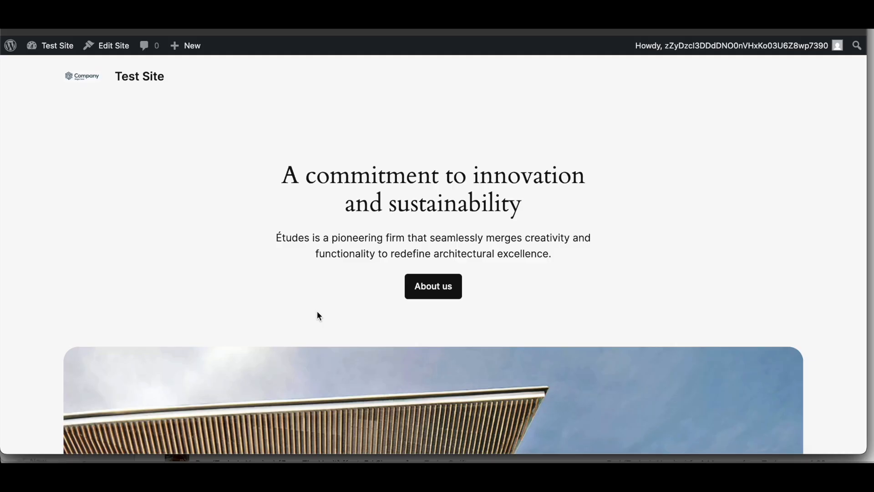
{"action": "scroll", "coordinate": [318, 313], "scroll_direction": "down", "scroll_amount": 15}
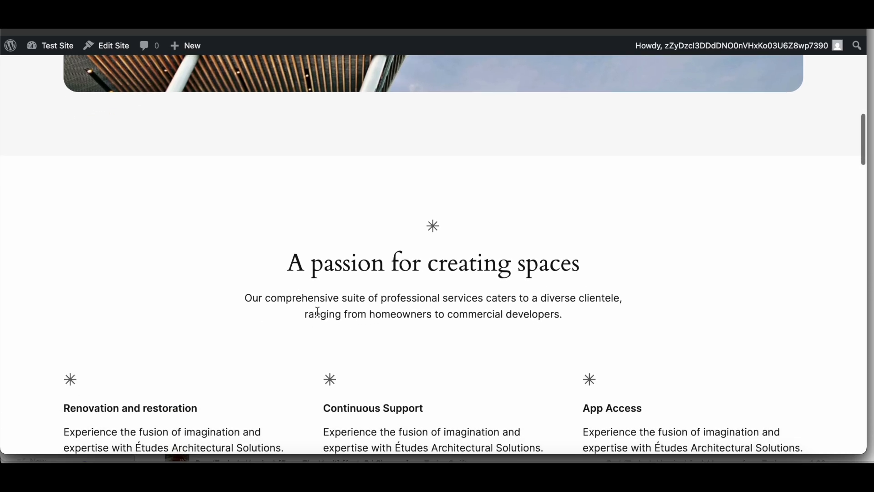
{"action": "scroll", "coordinate": [316, 311], "scroll_direction": "down", "scroll_amount": 3}
{"action": "scroll", "coordinate": [316, 311], "scroll_direction": "up", "scroll_amount": 15}
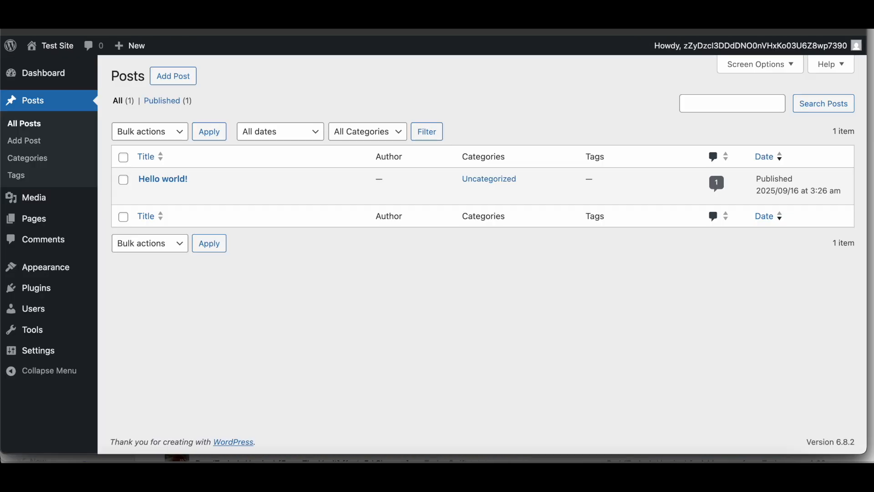
Step: Start adding a new theme from the installed themes page and search the theme directory for "astra"
{"action": "mouse_move", "coordinate": [35, 267]}
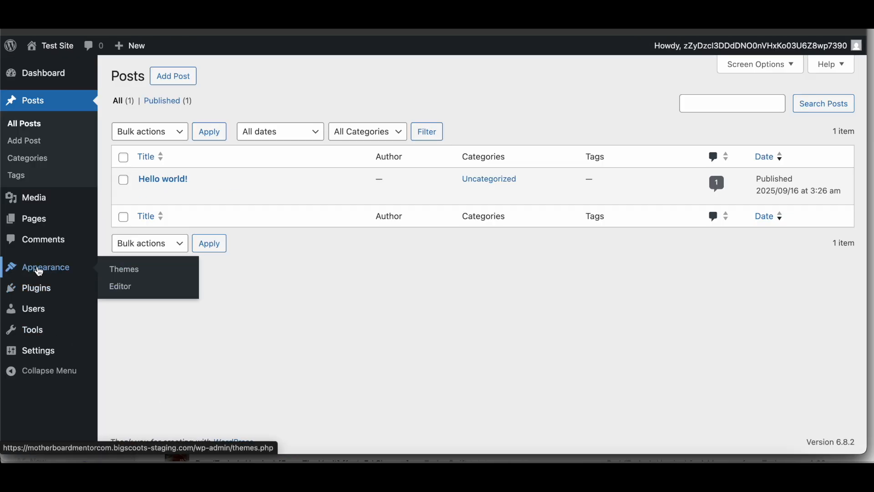
{"action": "left_click", "coordinate": [136, 276]}
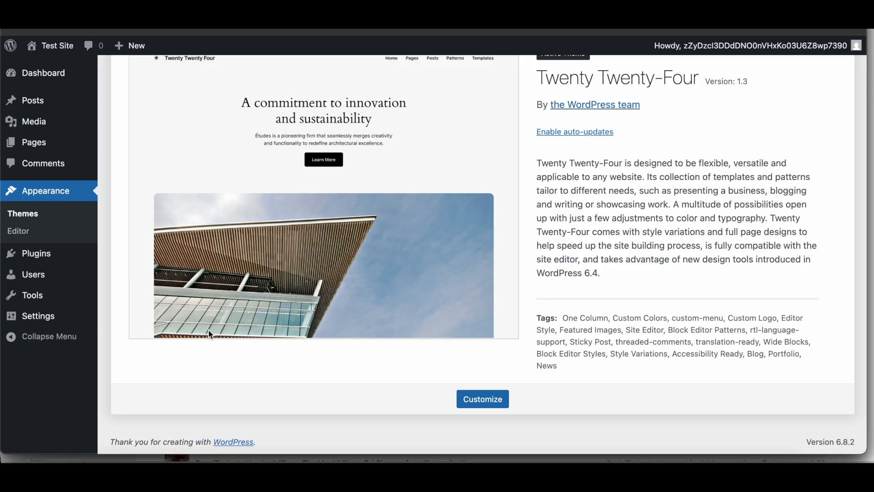
{"action": "scroll", "coordinate": [211, 335], "scroll_direction": "up", "scroll_amount": 2}
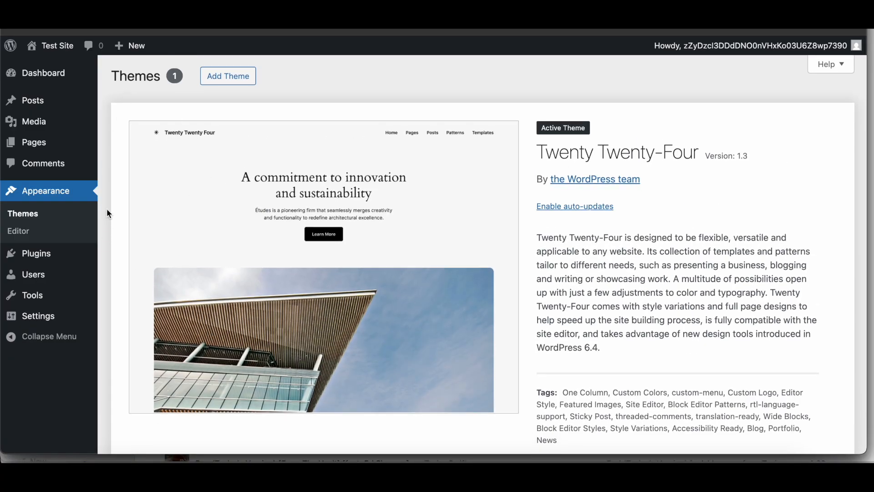
{"action": "left_click", "coordinate": [232, 77]}
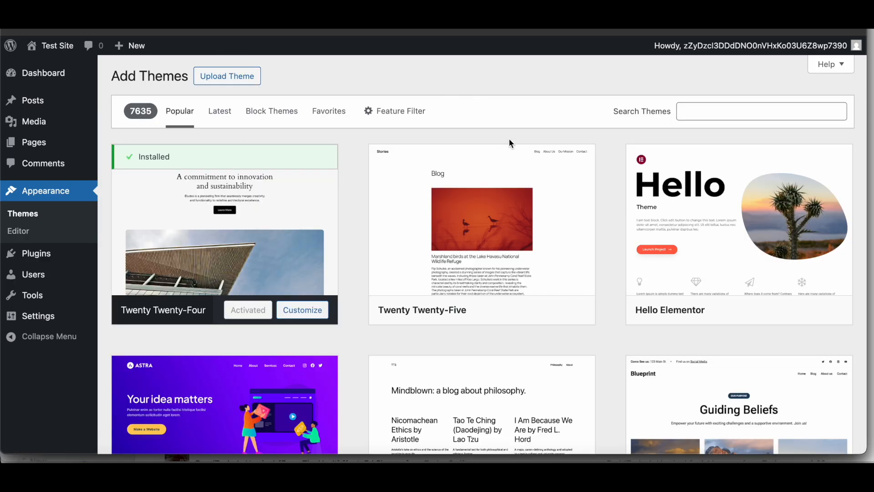
{"action": "left_click", "coordinate": [695, 114]}
{"action": "type", "text": "astra"}
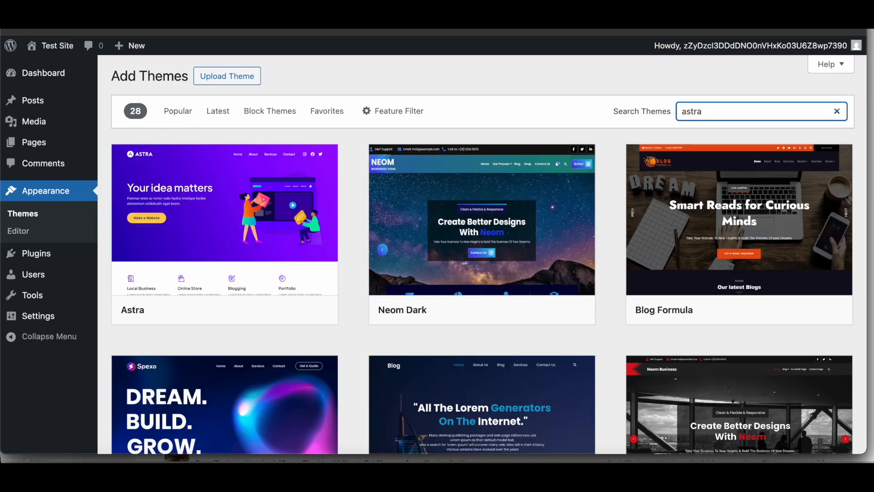
Step: Install and activate the Astra theme, and check the site's front page
{"action": "mouse_move", "coordinate": [281, 285]}
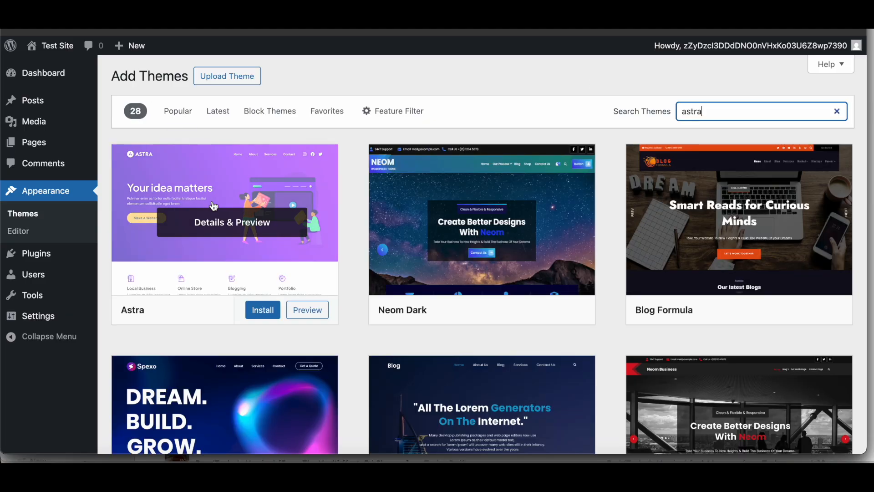
{"action": "left_click", "coordinate": [267, 313]}
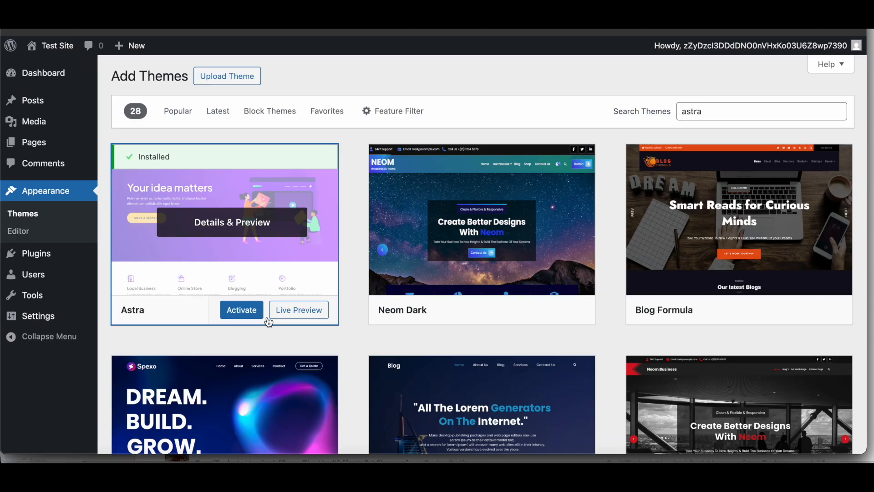
{"action": "left_click", "coordinate": [244, 312]}
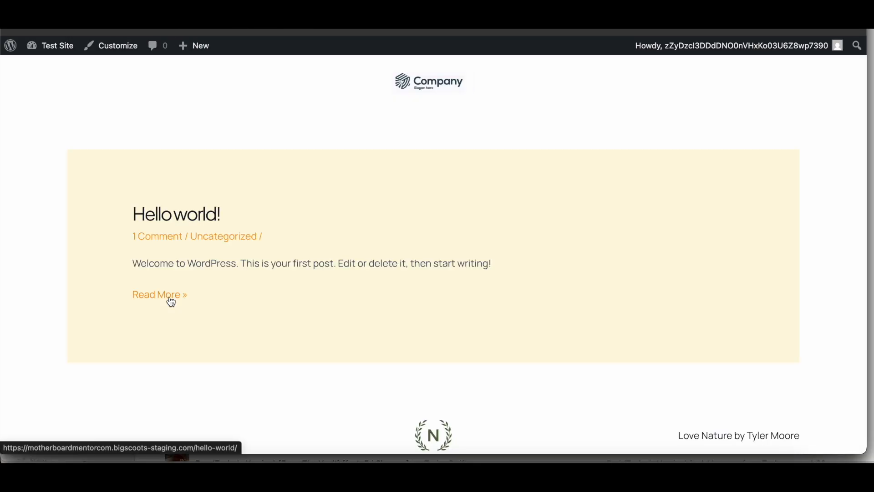
{"action": "scroll", "coordinate": [172, 300], "scroll_direction": "down", "scroll_amount": 2}
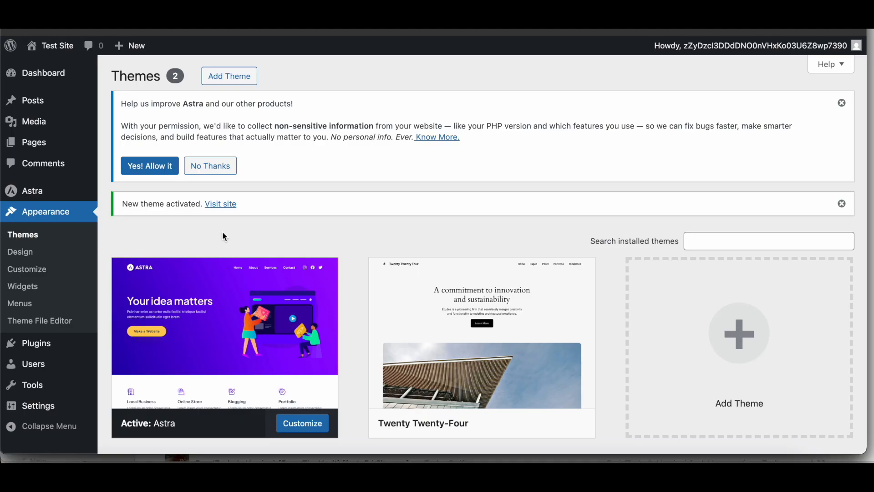
Step: Open Astra's starter templates and start building with Classic Starter Templates, using Block Editor as the page builder
{"action": "mouse_move", "coordinate": [48, 194]}
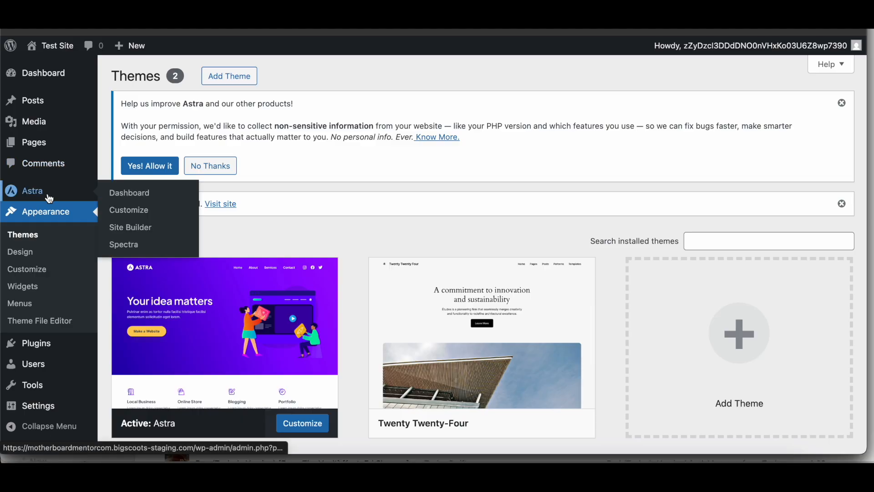
{"action": "left_click", "coordinate": [143, 194]}
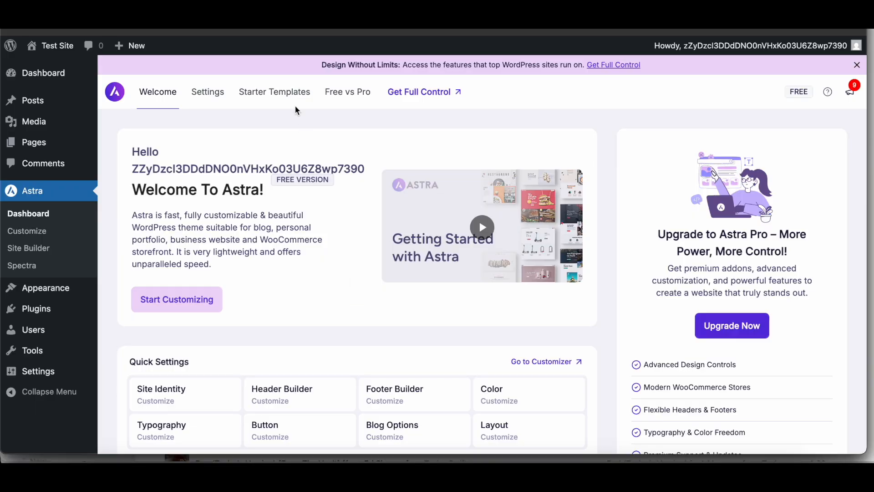
{"action": "left_click", "coordinate": [291, 95]}
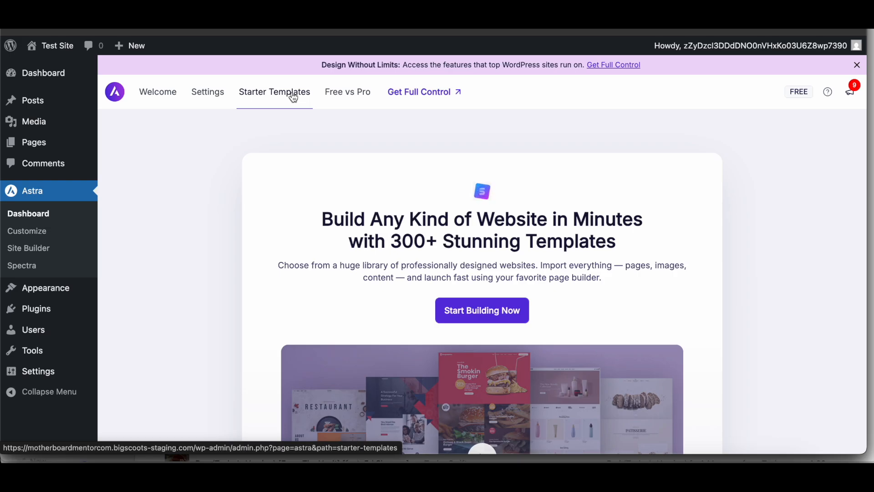
{"action": "left_click", "coordinate": [489, 315]}
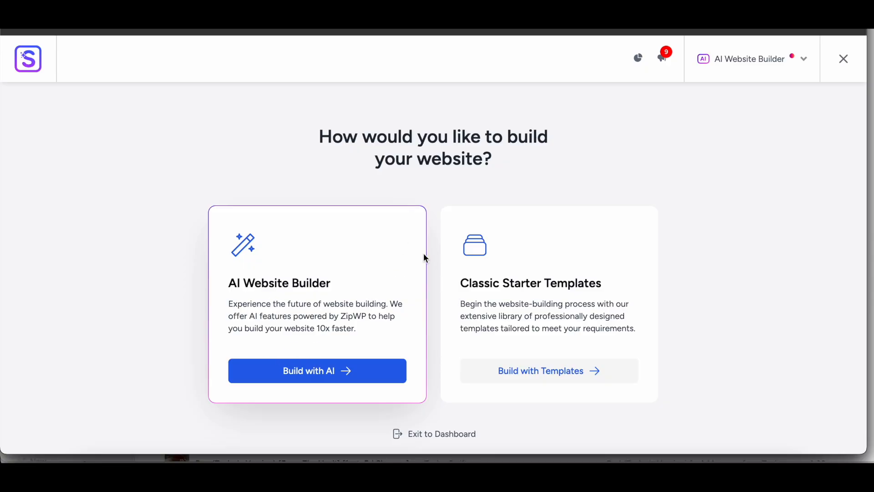
{"action": "left_click", "coordinate": [517, 371]}
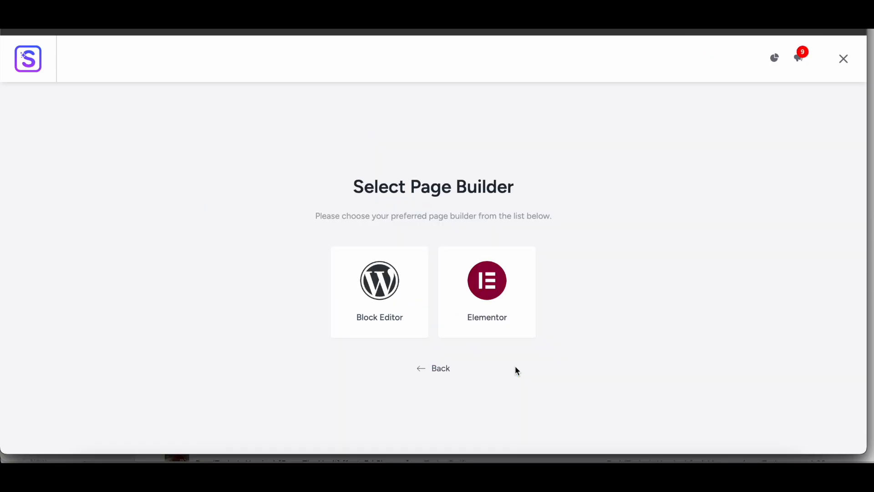
{"action": "left_click", "coordinate": [350, 286]}
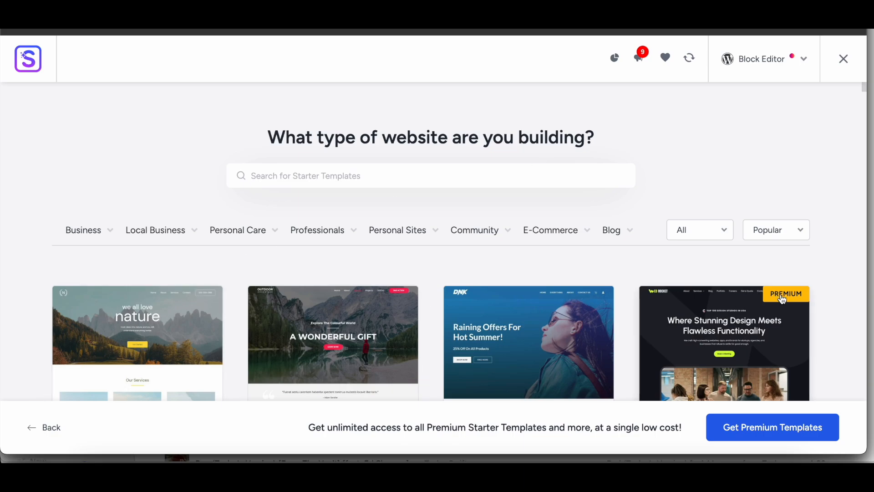
Step: Examine the range of free and premium starter templates available for the Block Editor
{"action": "scroll", "coordinate": [553, 222], "scroll_direction": "down", "scroll_amount": 5}
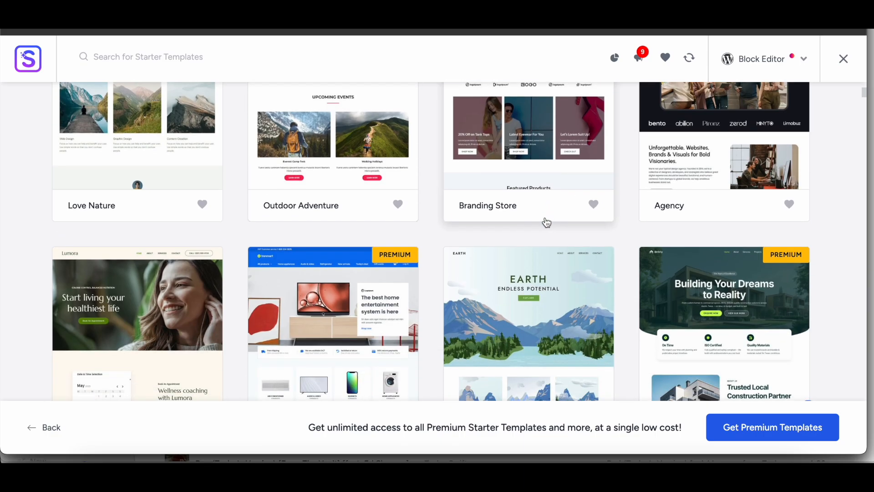
{"action": "scroll", "coordinate": [547, 221], "scroll_direction": "down", "scroll_amount": 6}
{"action": "scroll", "coordinate": [414, 212], "scroll_direction": "down", "scroll_amount": 8}
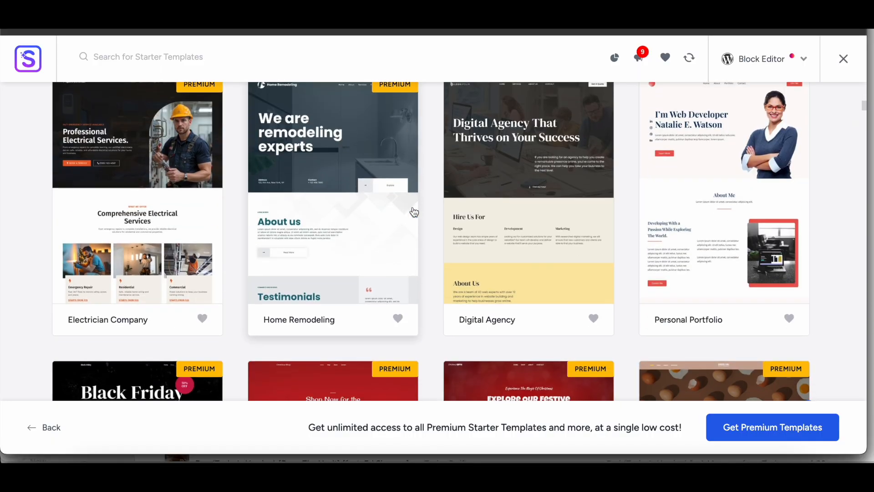
{"action": "scroll", "coordinate": [414, 212], "scroll_direction": "down", "scroll_amount": 10}
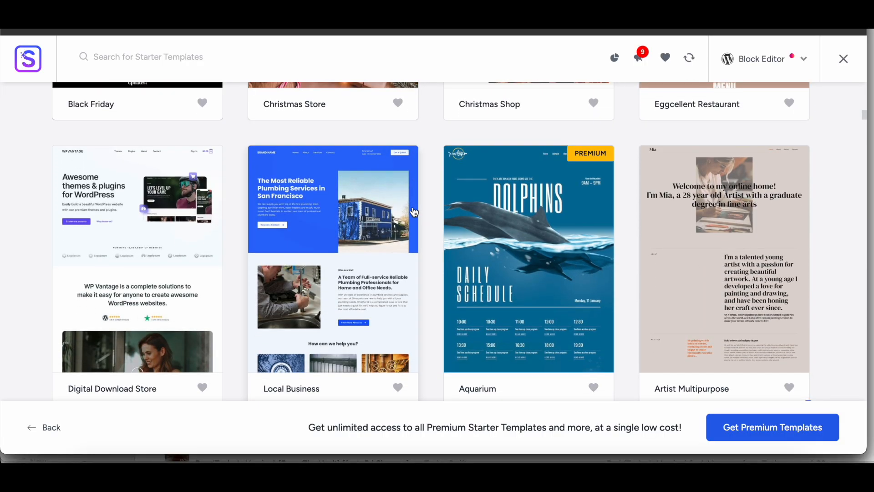
{"action": "scroll", "coordinate": [414, 213], "scroll_direction": "down", "scroll_amount": 5}
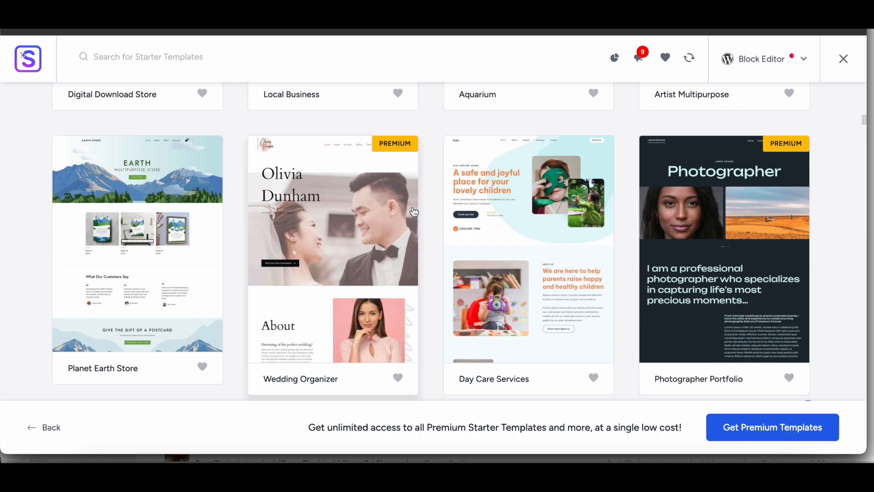
{"action": "scroll", "coordinate": [413, 212], "scroll_direction": "down", "scroll_amount": 5}
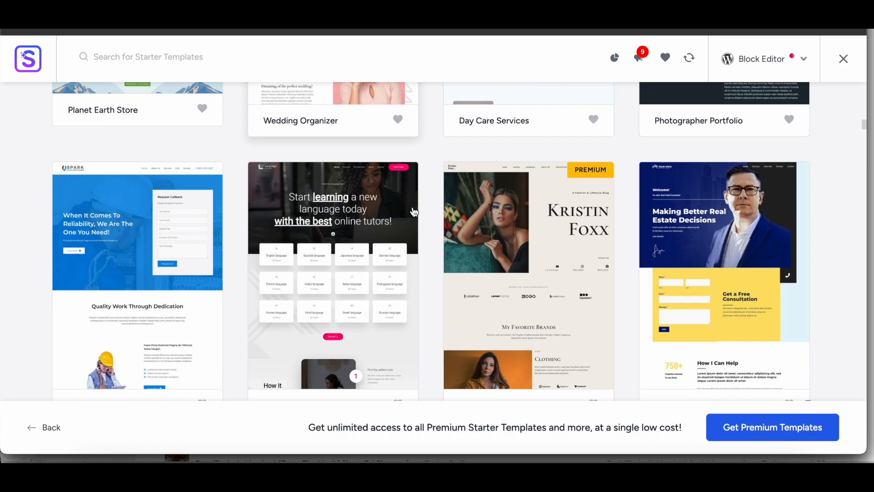
{"action": "scroll", "coordinate": [428, 217], "scroll_direction": "down", "scroll_amount": 3}
{"action": "scroll", "coordinate": [429, 221], "scroll_direction": "down", "scroll_amount": 5}
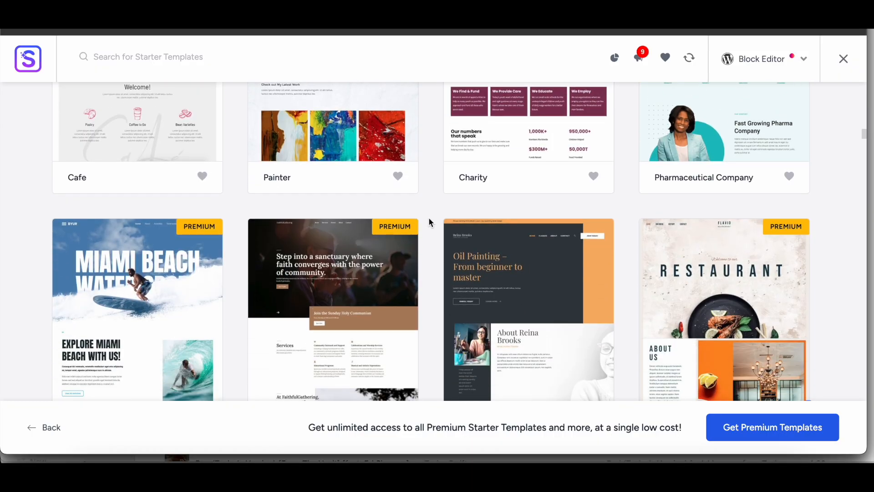
{"action": "scroll", "coordinate": [428, 217], "scroll_direction": "down", "scroll_amount": 5}
{"action": "scroll", "coordinate": [428, 217], "scroll_direction": "down", "scroll_amount": 3}
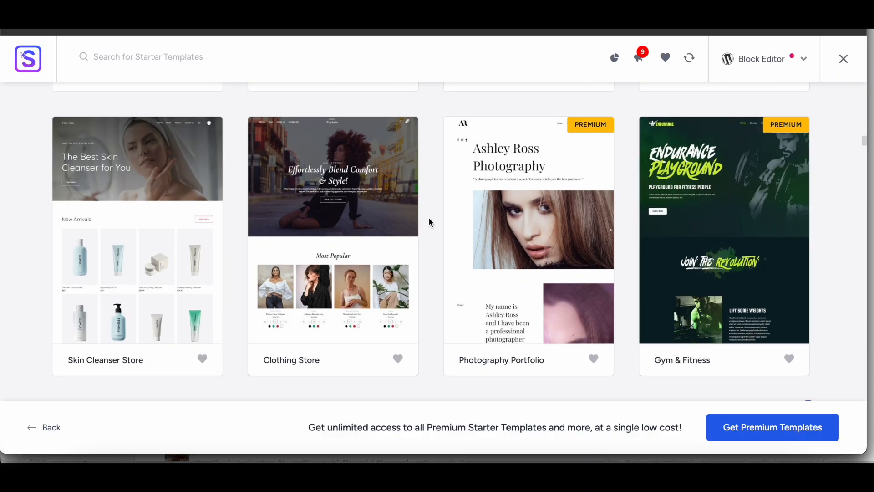
{"action": "scroll", "coordinate": [428, 217], "scroll_direction": "down", "scroll_amount": 10}
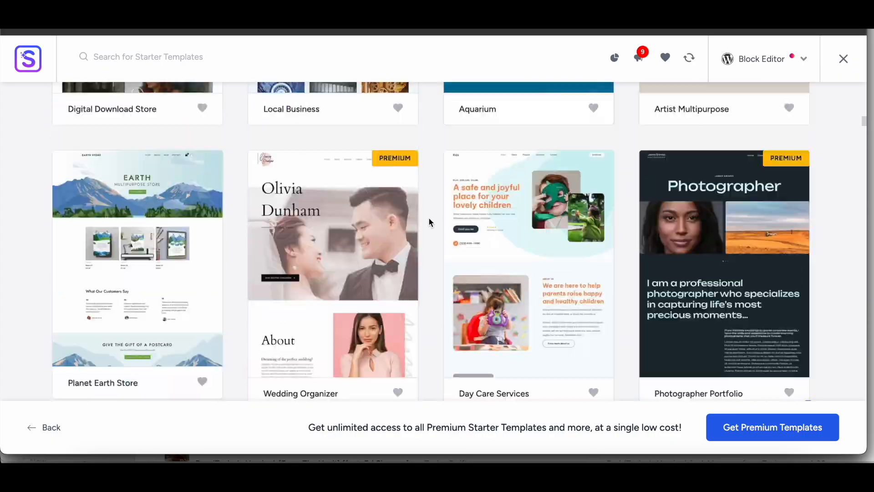
{"action": "scroll", "coordinate": [429, 221], "scroll_direction": "up", "scroll_amount": 20}
Step: Filter the starter templates by the Blogger category under Blog and choose the Travel Blog template
{"action": "mouse_move", "coordinate": [627, 244]}
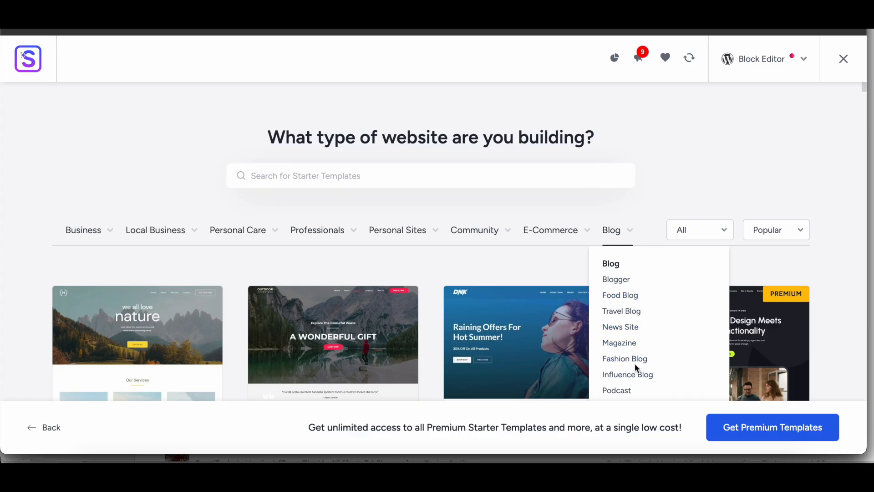
{"action": "left_click", "coordinate": [628, 283]}
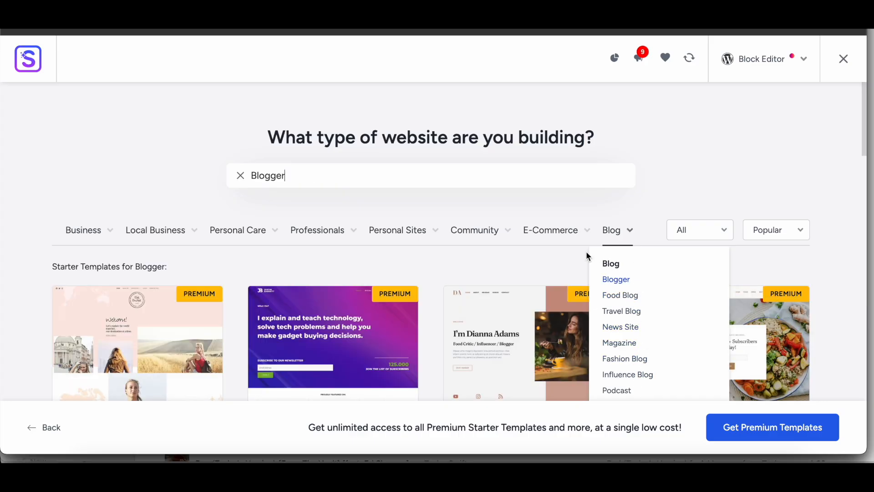
{"action": "scroll", "coordinate": [427, 217], "scroll_direction": "down", "scroll_amount": 5}
{"action": "scroll", "coordinate": [428, 219], "scroll_direction": "down", "scroll_amount": 3}
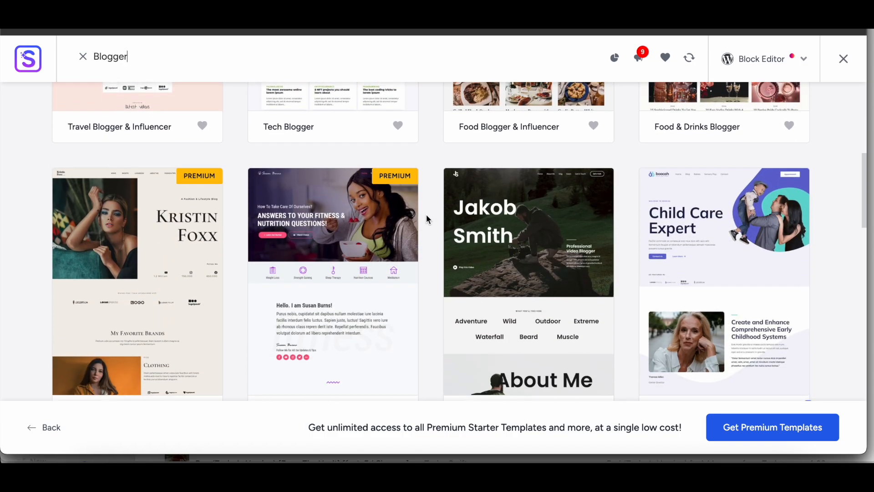
{"action": "scroll", "coordinate": [427, 219], "scroll_direction": "down", "scroll_amount": 5}
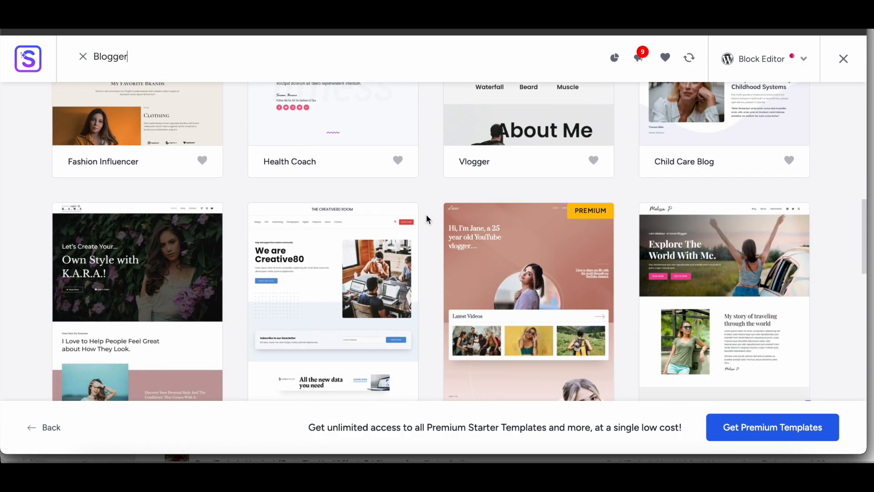
{"action": "scroll", "coordinate": [428, 219], "scroll_direction": "down", "scroll_amount": 2}
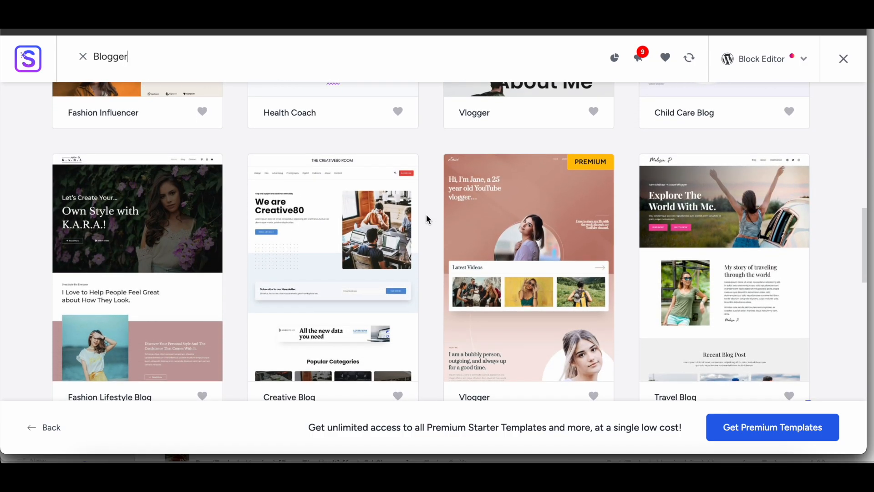
{"action": "left_click", "coordinate": [776, 240]}
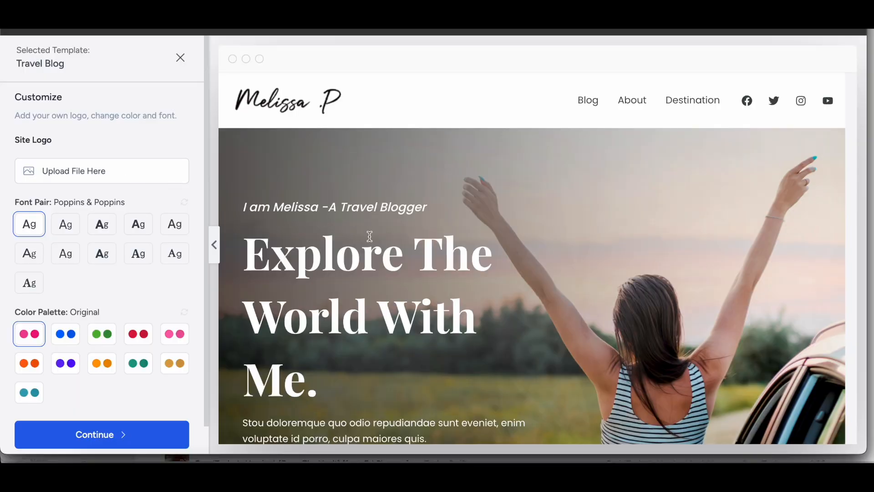
Step: Try the company-name image with the "Slogan here" tagline from the media library as the site logo, and remove it again
{"action": "scroll", "coordinate": [370, 236], "scroll_direction": "down", "scroll_amount": 8}
{"action": "left_click", "coordinate": [107, 172]}
{"action": "left_click", "coordinate": [88, 200]}
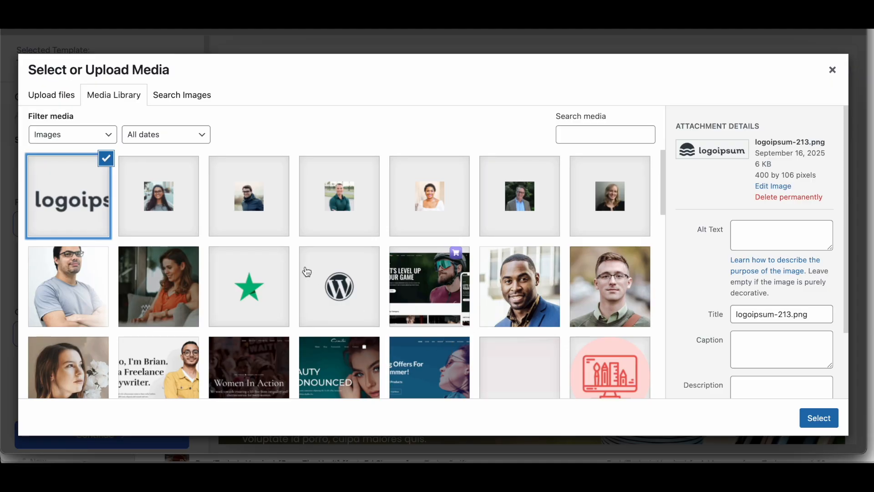
{"action": "scroll", "coordinate": [307, 272], "scroll_direction": "down", "scroll_amount": 10}
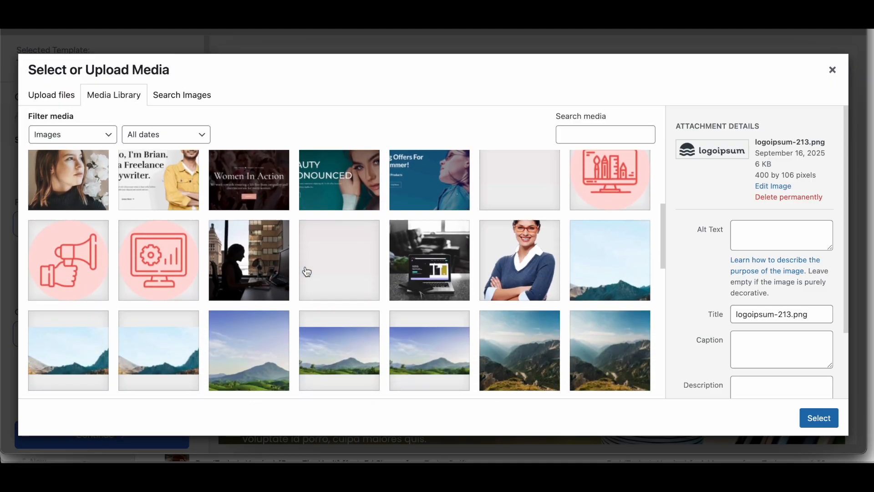
{"action": "scroll", "coordinate": [307, 272], "scroll_direction": "down", "scroll_amount": 4}
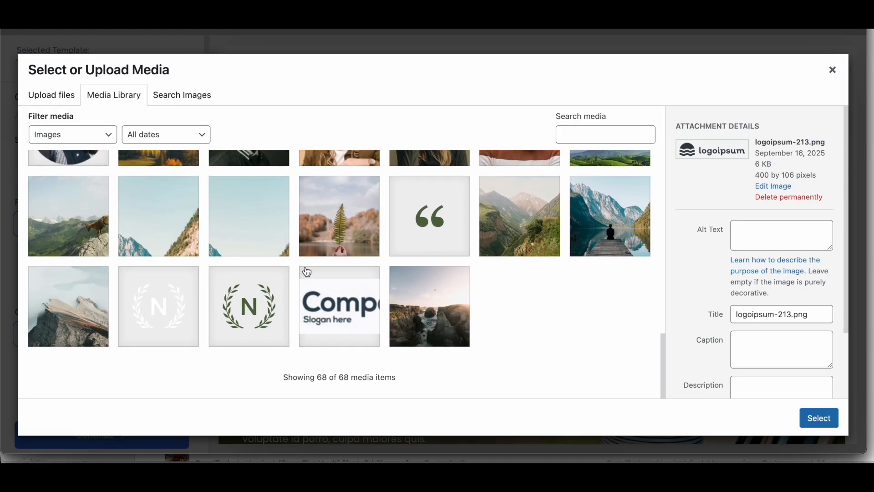
{"action": "left_click", "coordinate": [340, 302]}
{"action": "left_click", "coordinate": [808, 416]}
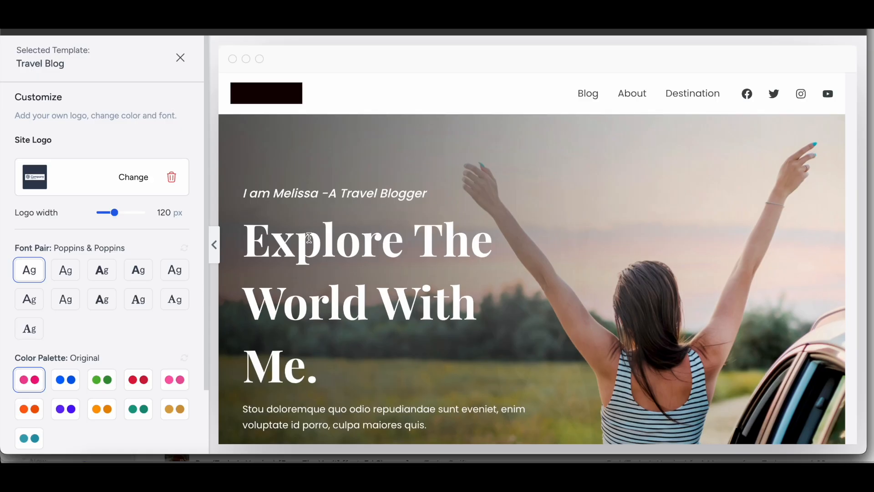
{"action": "left_click", "coordinate": [172, 178]}
Step: Set logo-green.svg, the wreath with the letter N, from the media library as the site logo
{"action": "left_click", "coordinate": [122, 171]}
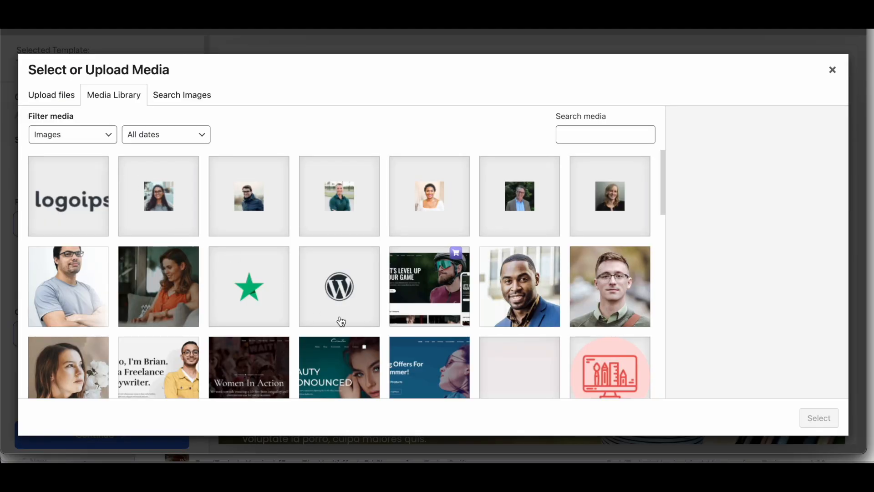
{"action": "scroll", "coordinate": [342, 321], "scroll_direction": "down", "scroll_amount": 12}
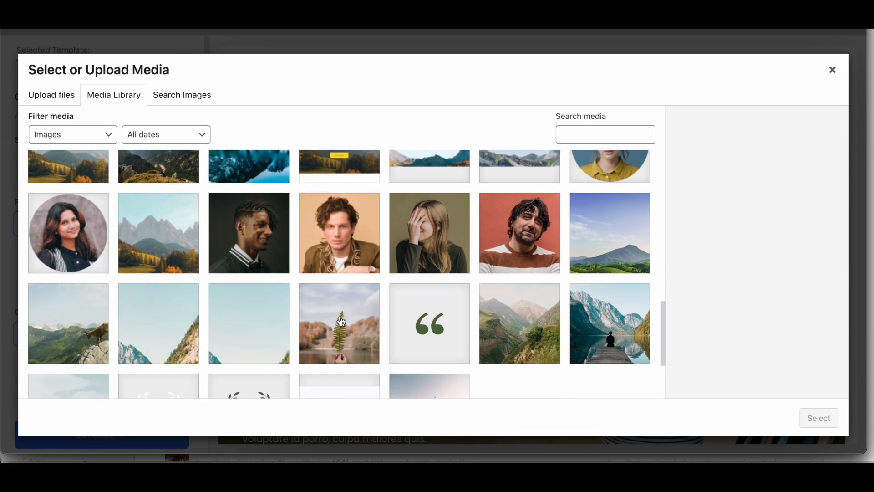
{"action": "scroll", "coordinate": [342, 321], "scroll_direction": "down", "scroll_amount": 3}
{"action": "left_click", "coordinate": [260, 326]}
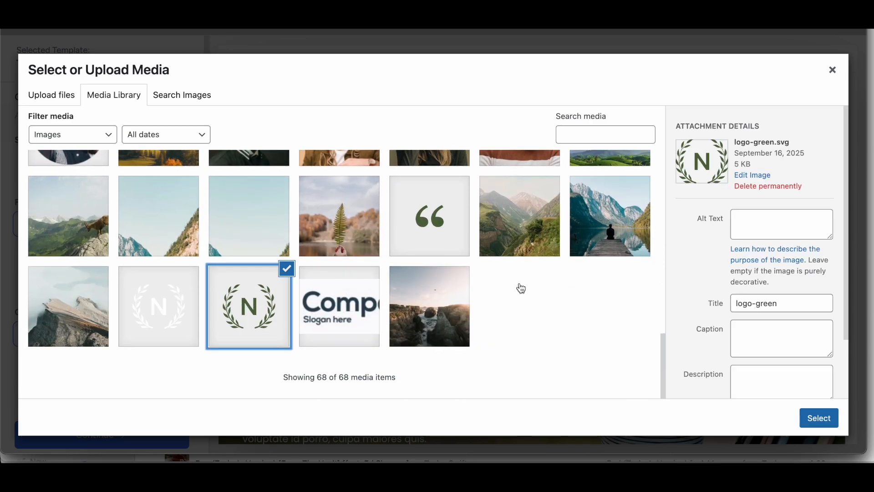
{"action": "left_click", "coordinate": [814, 419]}
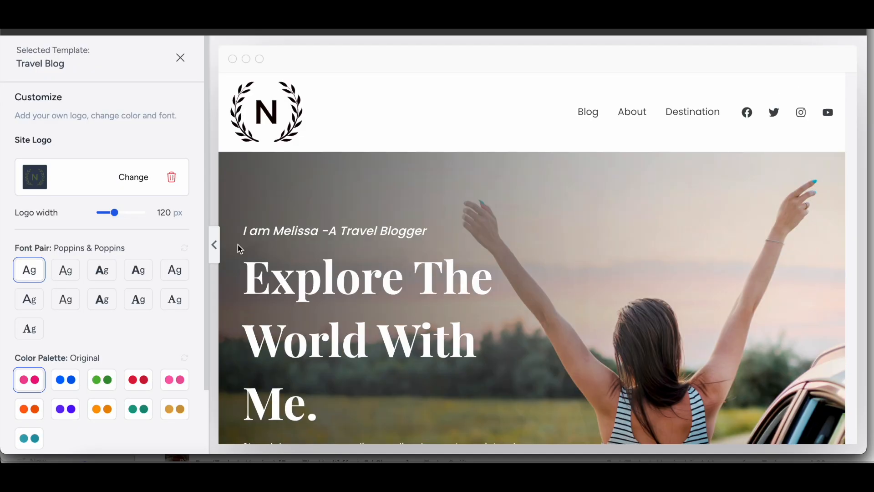
Step: Choose the Lexend & DM Sans font pair and the green color palette, and continue to the feature selection
{"action": "scroll", "coordinate": [111, 231], "scroll_direction": "down", "scroll_amount": 2}
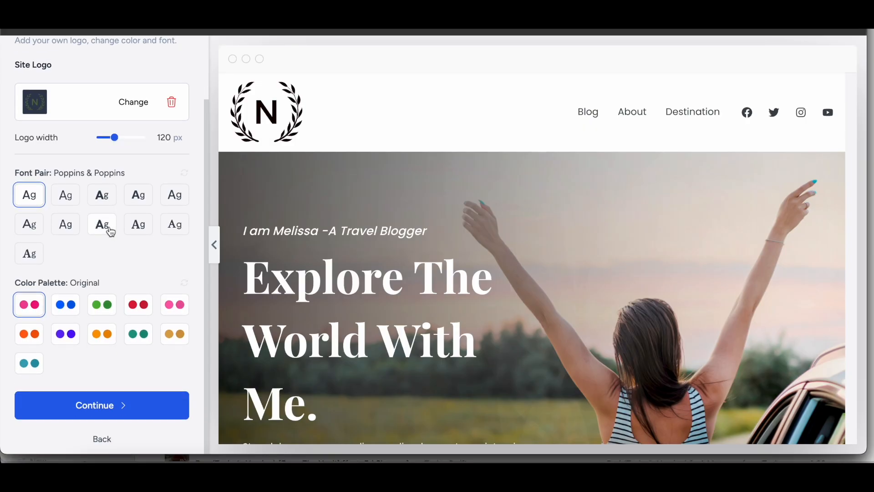
{"action": "scroll", "coordinate": [322, 245], "scroll_direction": "down", "scroll_amount": 1}
{"action": "left_click", "coordinate": [108, 201]}
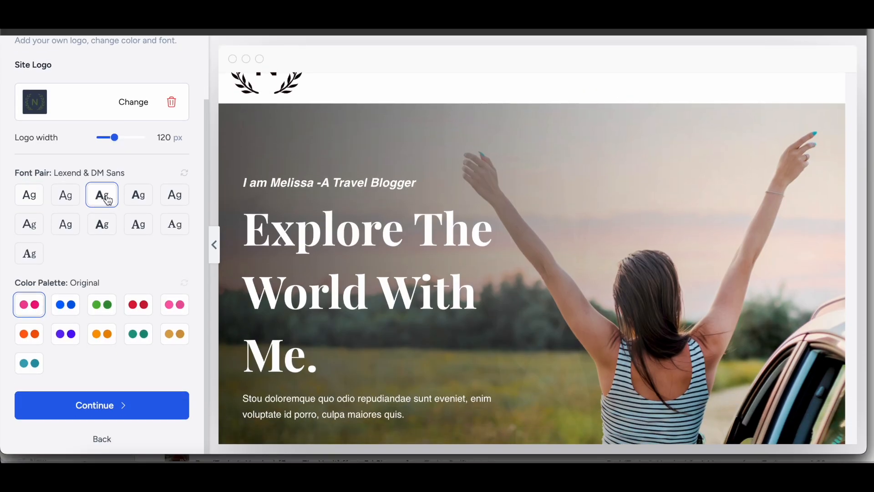
{"action": "left_click", "coordinate": [103, 303]}
{"action": "scroll", "coordinate": [304, 286], "scroll_direction": "down", "scroll_amount": 5}
{"action": "left_click", "coordinate": [127, 409]}
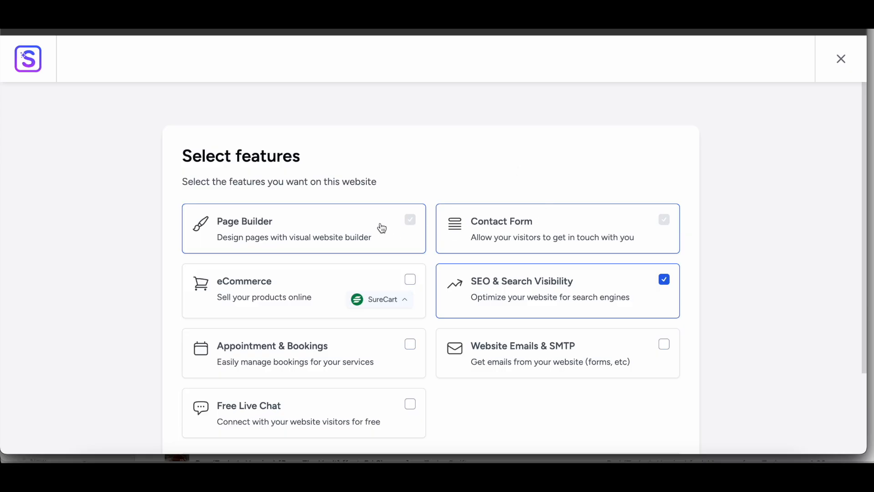
Step: Deselect the SEO & Search Visibility feature and continue with only the required Page Builder and Contact Form features
{"action": "left_click", "coordinate": [665, 281]}
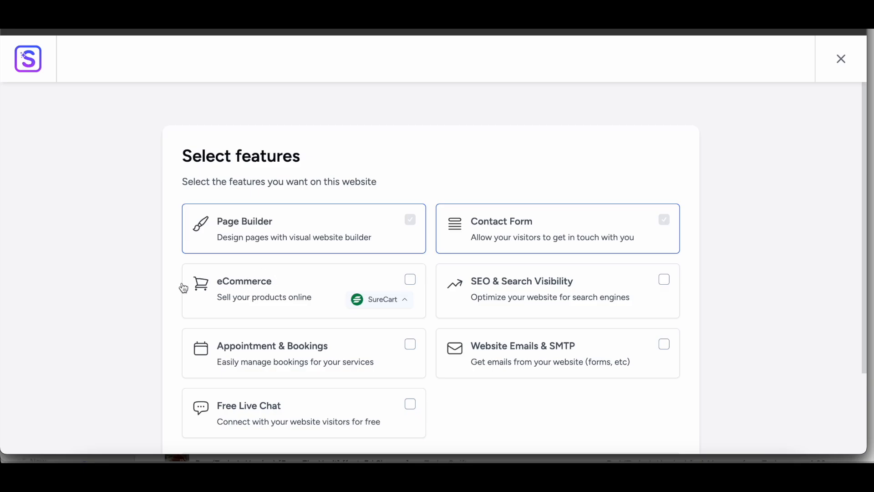
{"action": "scroll", "coordinate": [139, 314], "scroll_direction": "down", "scroll_amount": 2}
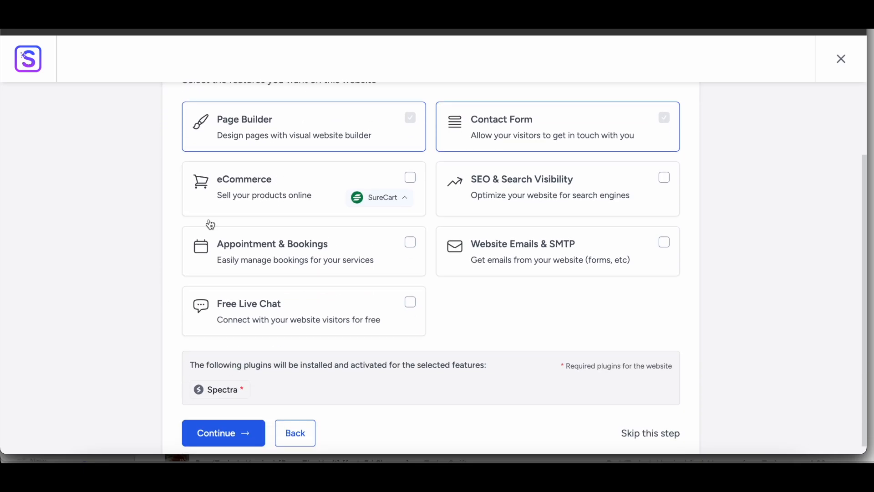
{"action": "scroll", "coordinate": [299, 216], "scroll_direction": "down", "scroll_amount": 1}
{"action": "left_click", "coordinate": [221, 374]}
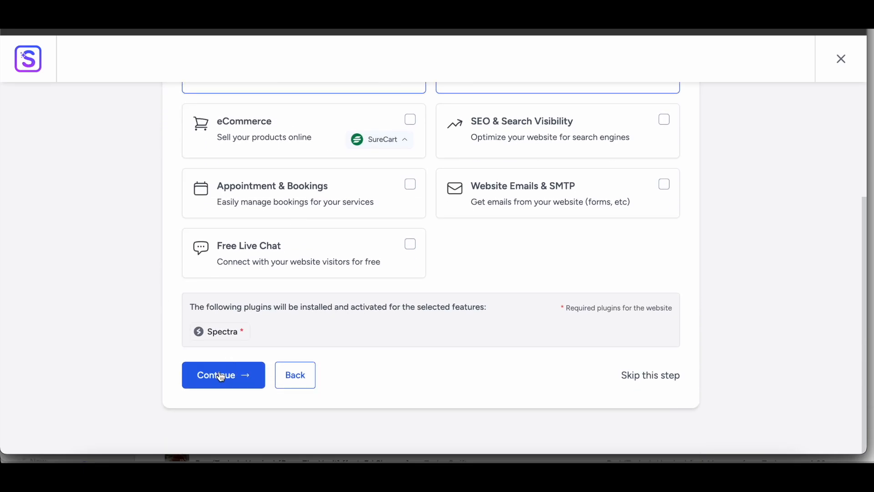
Step: Enter the first name, set the profile to Beginner building for Myself/My Company, and build the website without keeping existing data
{"action": "left_click", "coordinate": [311, 220]}
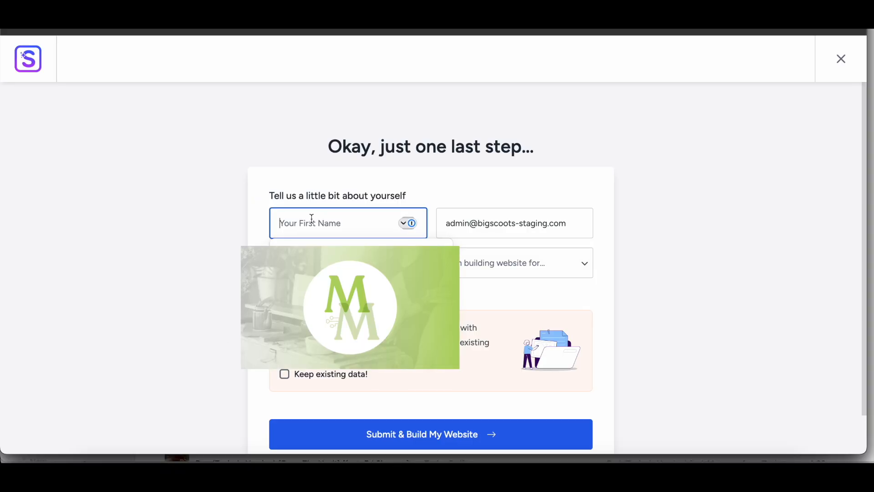
{"action": "type", "text": "Test"}
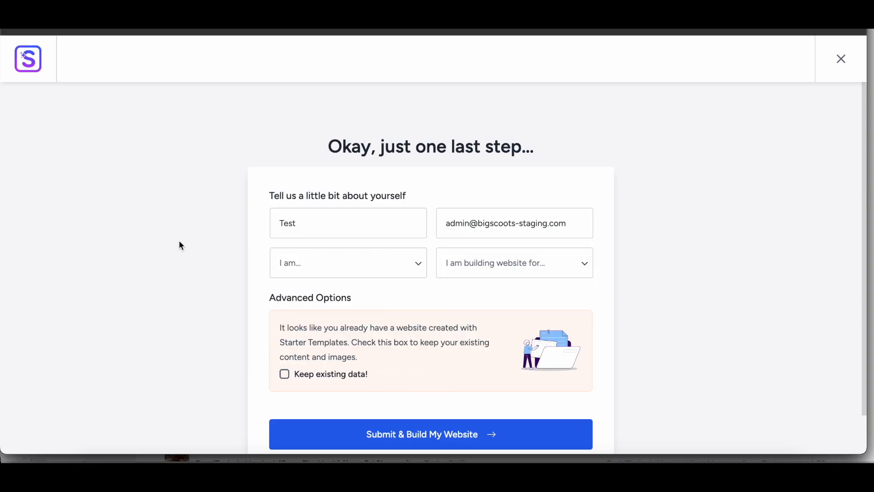
{"action": "left_click", "coordinate": [372, 261]}
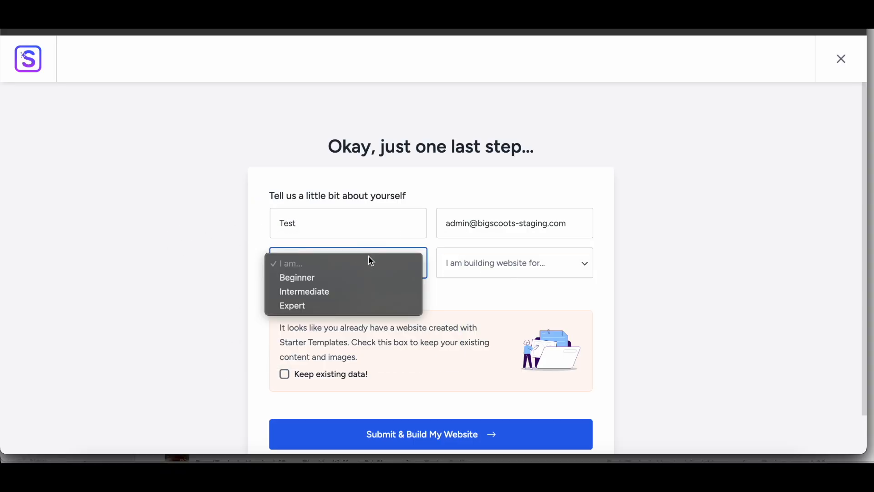
{"action": "left_click", "coordinate": [358, 277]}
{"action": "left_click", "coordinate": [500, 265]}
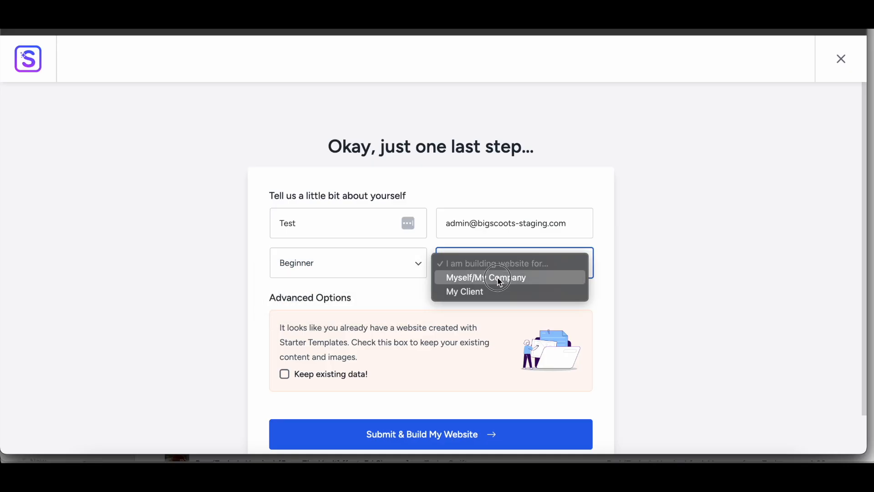
{"action": "left_click", "coordinate": [499, 279]}
{"action": "scroll", "coordinate": [345, 360], "scroll_direction": "down", "scroll_amount": 2}
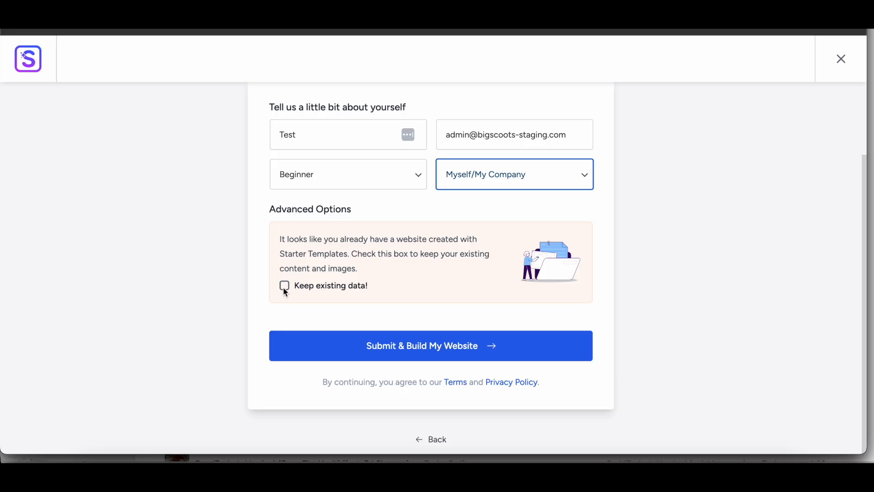
{"action": "left_click", "coordinate": [414, 350]}
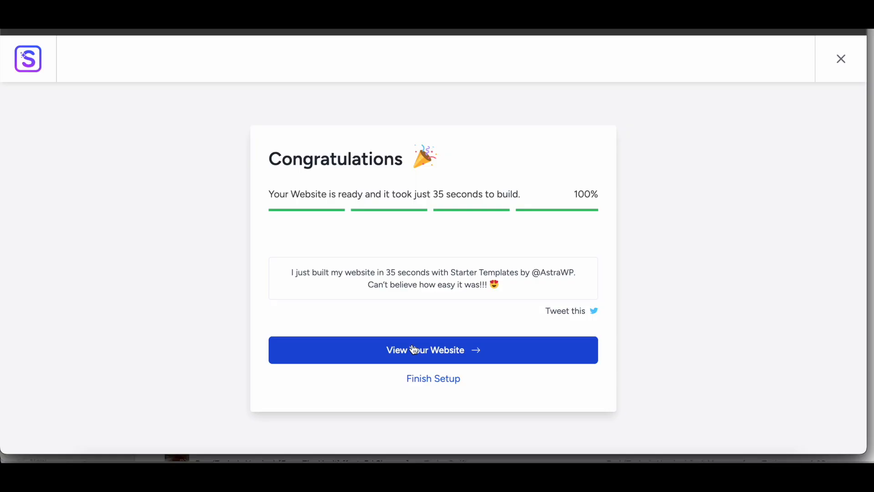
Step: View the newly built website and examine the sections of its front page
{"action": "left_click", "coordinate": [416, 354]}
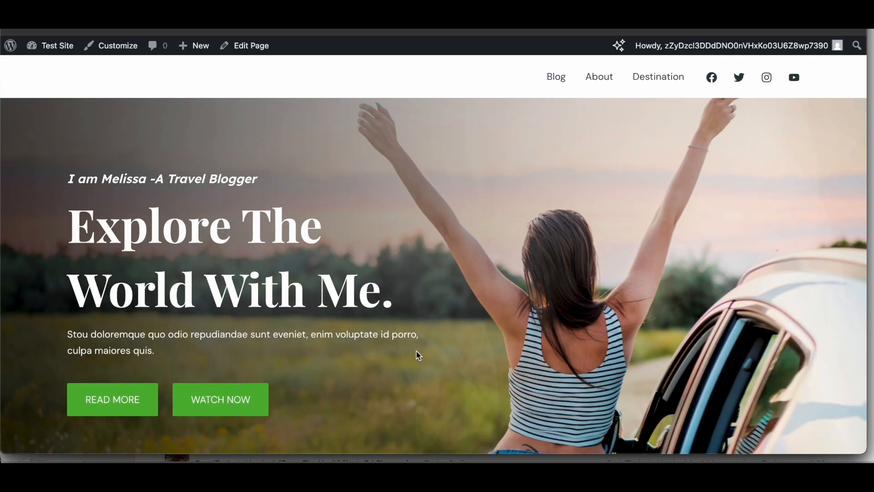
{"action": "scroll", "coordinate": [379, 250], "scroll_direction": "down", "scroll_amount": 5}
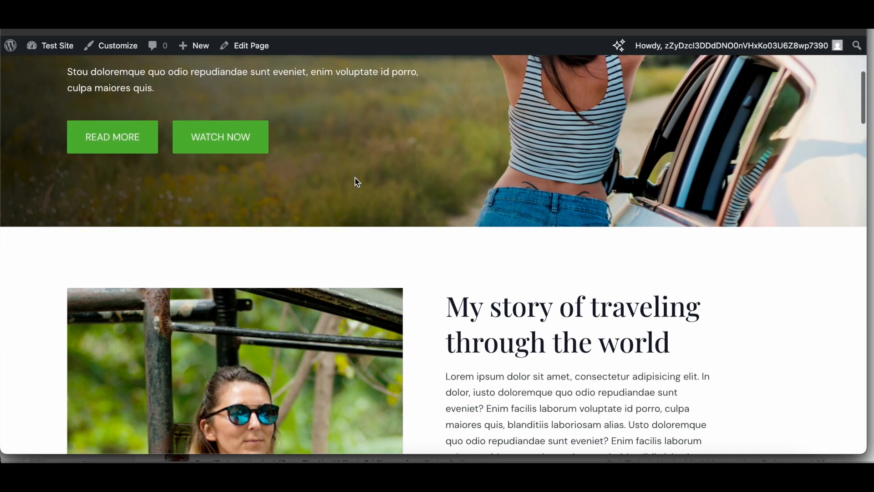
{"action": "scroll", "coordinate": [357, 182], "scroll_direction": "down", "scroll_amount": 10}
{"action": "scroll", "coordinate": [355, 179], "scroll_direction": "down", "scroll_amount": 15}
{"action": "scroll", "coordinate": [357, 181], "scroll_direction": "down", "scroll_amount": 15}
{"action": "scroll", "coordinate": [356, 179], "scroll_direction": "up", "scroll_amount": 20}
{"action": "scroll", "coordinate": [322, 143], "scroll_direction": "down", "scroll_amount": 1}
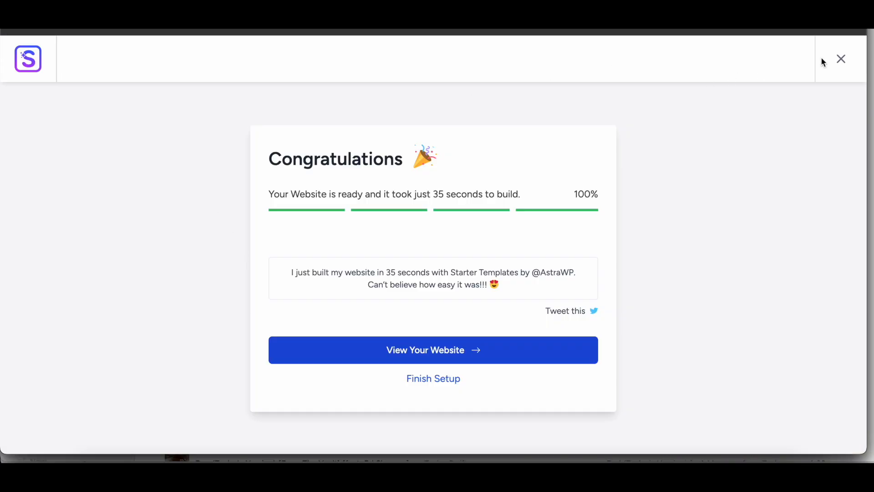
Step: Close the starter template setup and check the homepage choice in the site's Reading Settings
{"action": "left_click", "coordinate": [840, 66]}
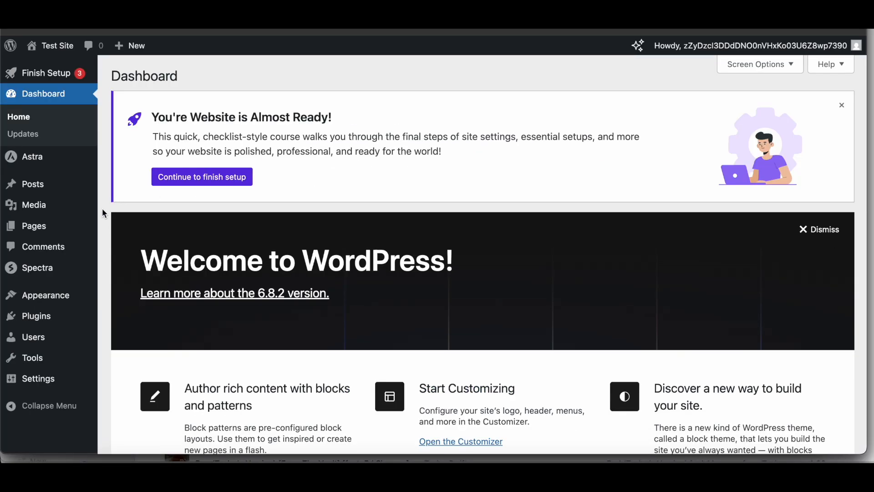
{"action": "mouse_move", "coordinate": [49, 386]}
{"action": "left_click", "coordinate": [138, 350]}
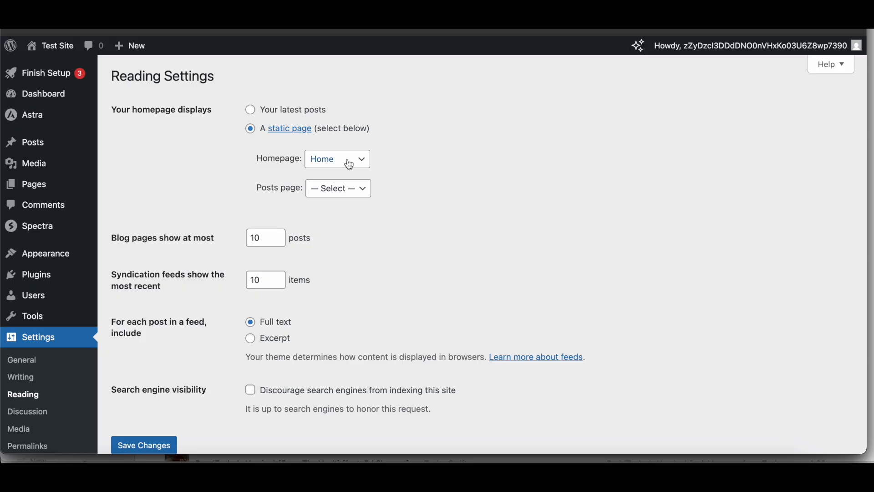
Step: Open the Home front page from the list of pages for editing in the block editor
{"action": "mouse_move", "coordinate": [48, 195]}
{"action": "left_click", "coordinate": [47, 190]}
{"action": "mouse_move", "coordinate": [160, 319]}
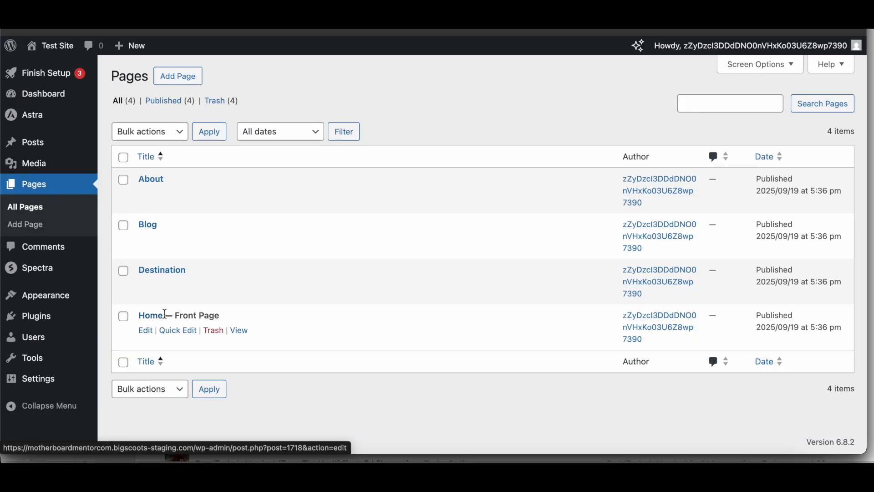
{"action": "left_click", "coordinate": [146, 332]}
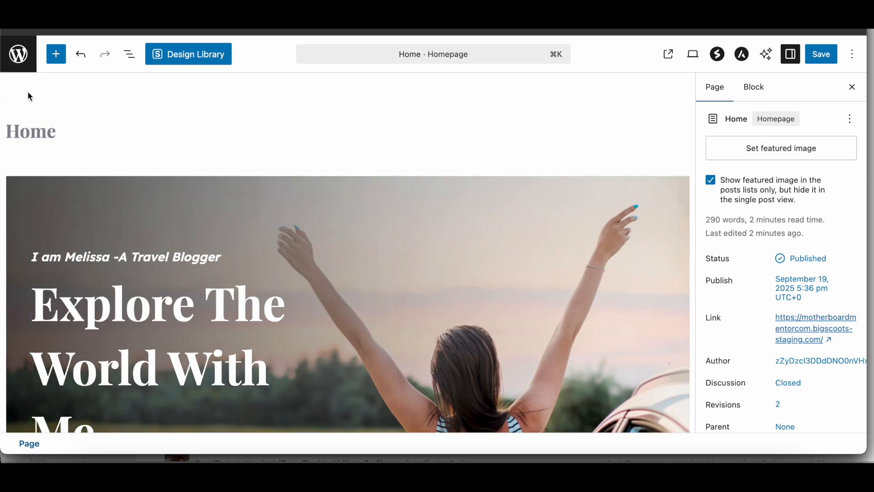
Step: Examine the Spectra blocks that can be added to the Home page
{"action": "left_click", "coordinate": [57, 59]}
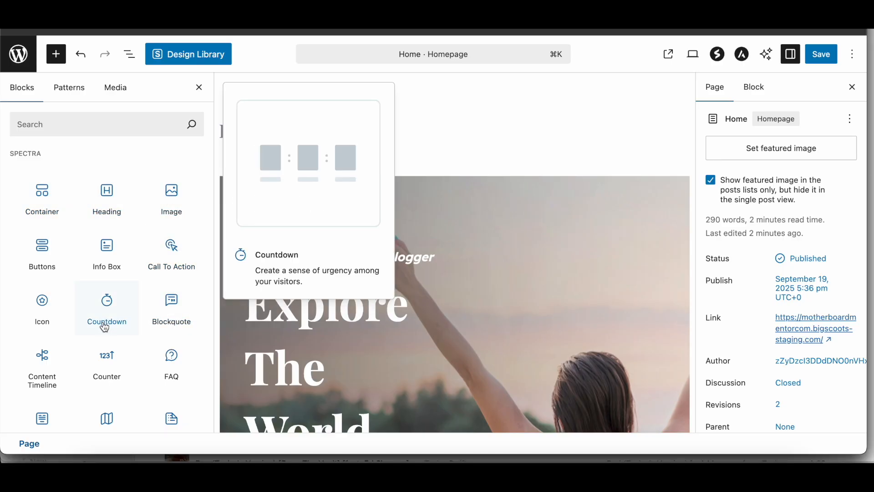
{"action": "scroll", "coordinate": [74, 387], "scroll_direction": "down", "scroll_amount": 5}
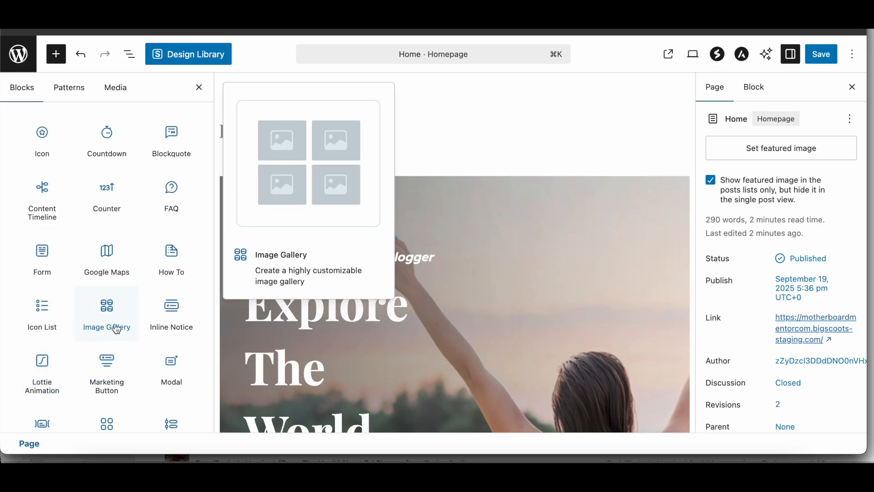
{"action": "scroll", "coordinate": [117, 330], "scroll_direction": "down", "scroll_amount": 3}
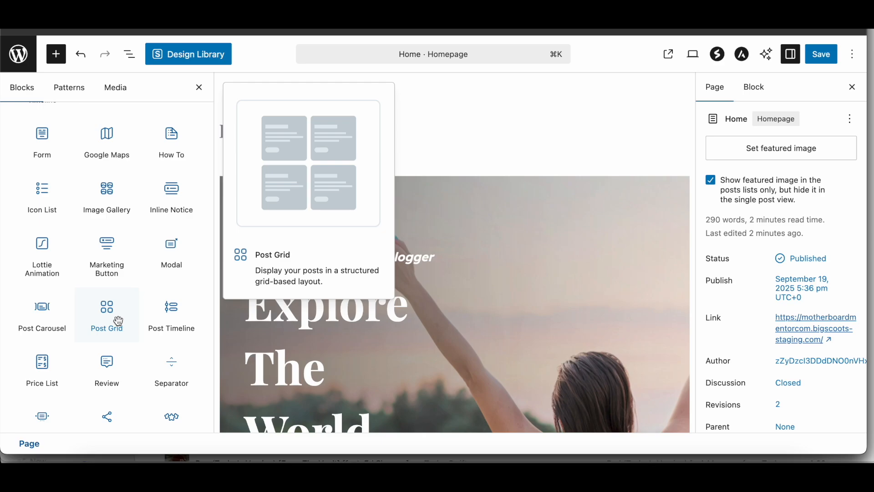
Step: Examine the Home page's block structure in List View, inspecting the first container's Info Box and Buttons and the second container's contents
{"action": "left_click", "coordinate": [132, 57]}
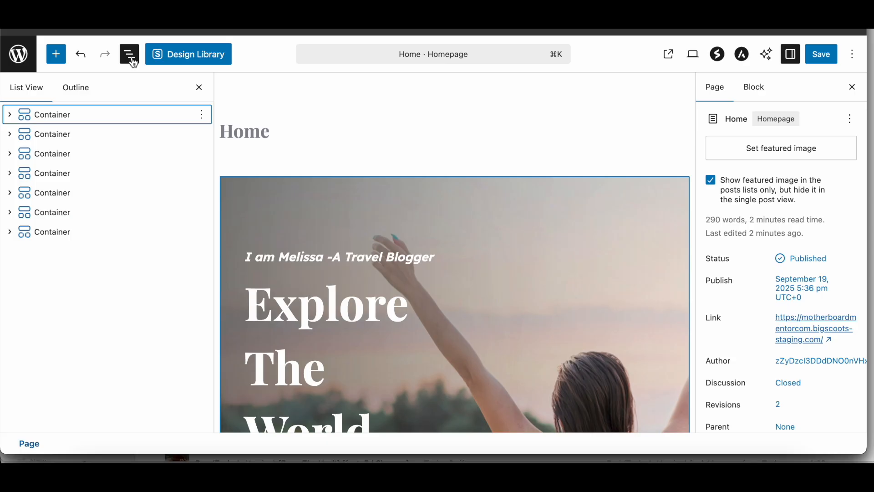
{"action": "left_click", "coordinate": [9, 116]}
{"action": "left_click", "coordinate": [25, 136]}
{"action": "left_click", "coordinate": [25, 134]}
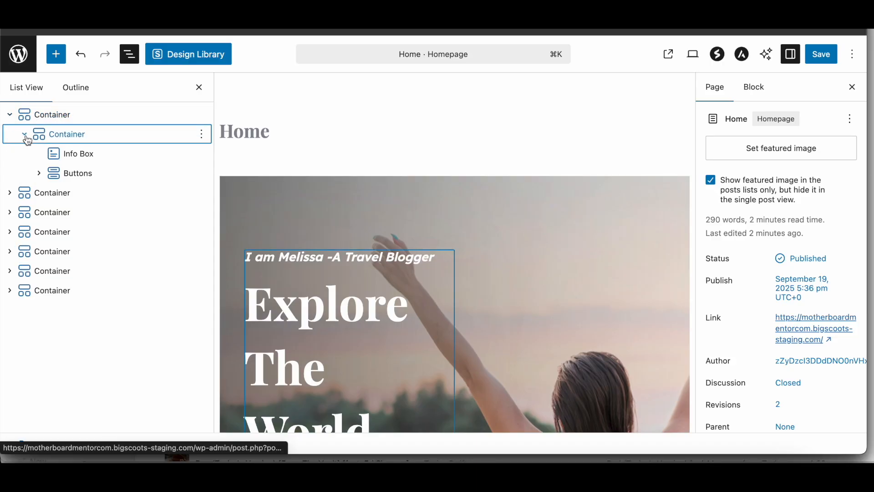
{"action": "left_click", "coordinate": [85, 155]}
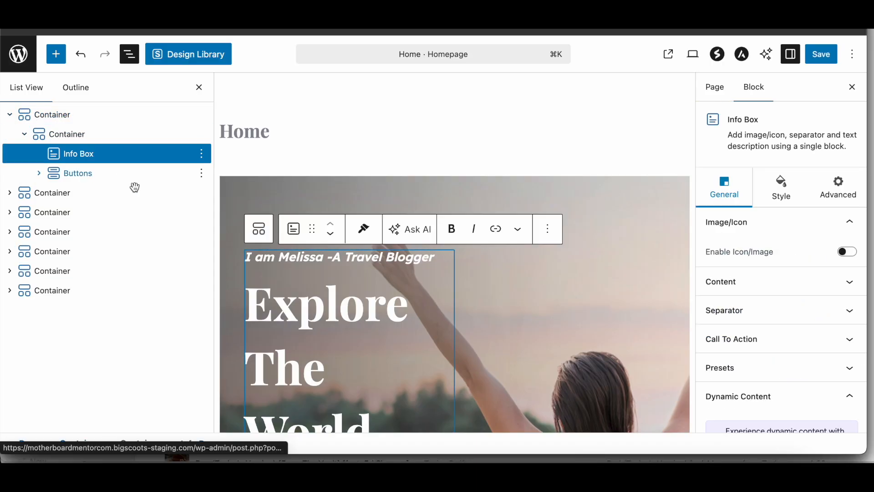
{"action": "left_click", "coordinate": [89, 173]}
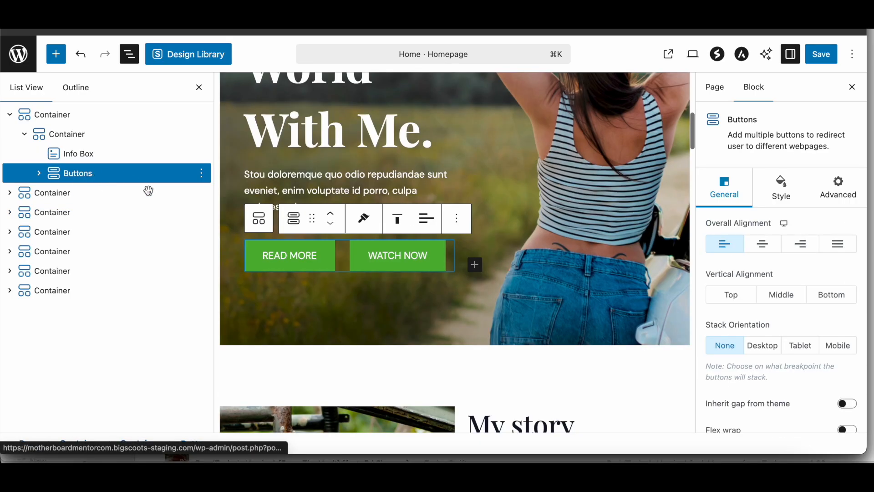
{"action": "left_click", "coordinate": [11, 194]}
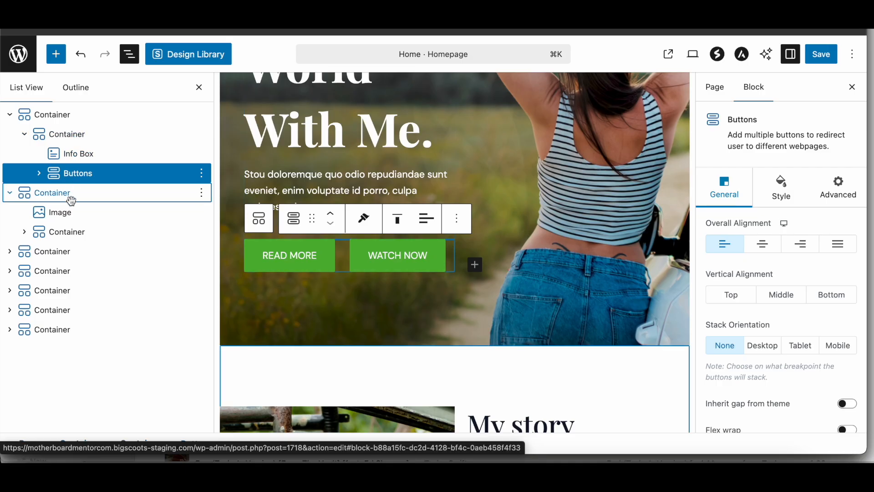
{"action": "left_click", "coordinate": [10, 198]}
{"action": "left_click", "coordinate": [10, 115]}
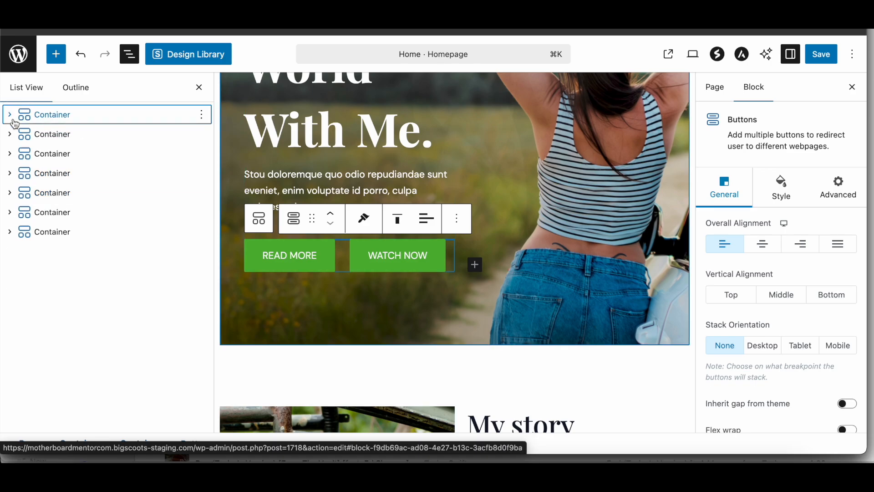
Step: Review the block actions available for the first container in List View
{"action": "left_click", "coordinate": [203, 117]}
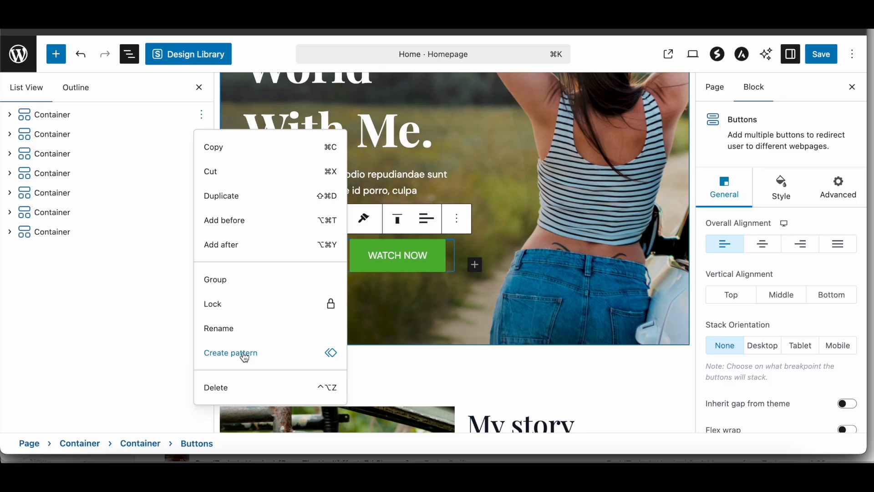
{"action": "left_click", "coordinate": [457, 367]}
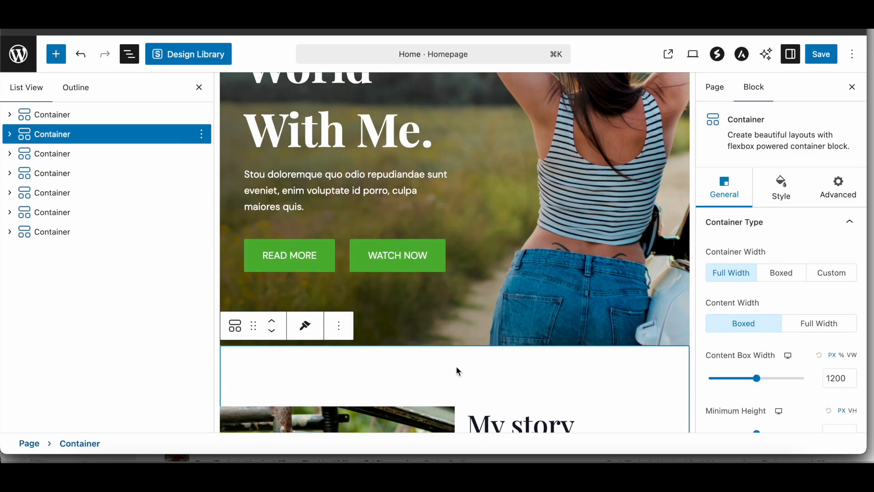
{"action": "scroll", "coordinate": [457, 369], "scroll_direction": "up", "scroll_amount": 5}
{"action": "scroll", "coordinate": [458, 369], "scroll_direction": "up", "scroll_amount": 5}
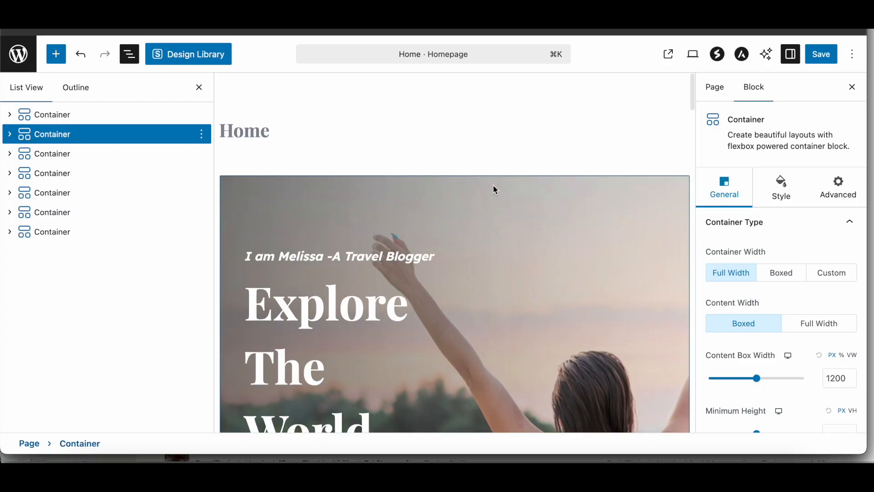
Step: Inspect the hero container's background style settings and the Home page's own settings
{"action": "left_click", "coordinate": [490, 190]}
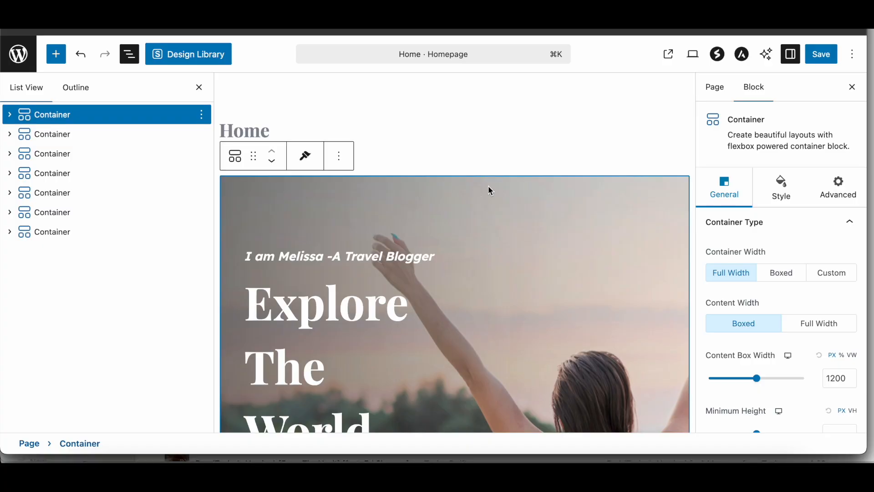
{"action": "left_click", "coordinate": [783, 190]}
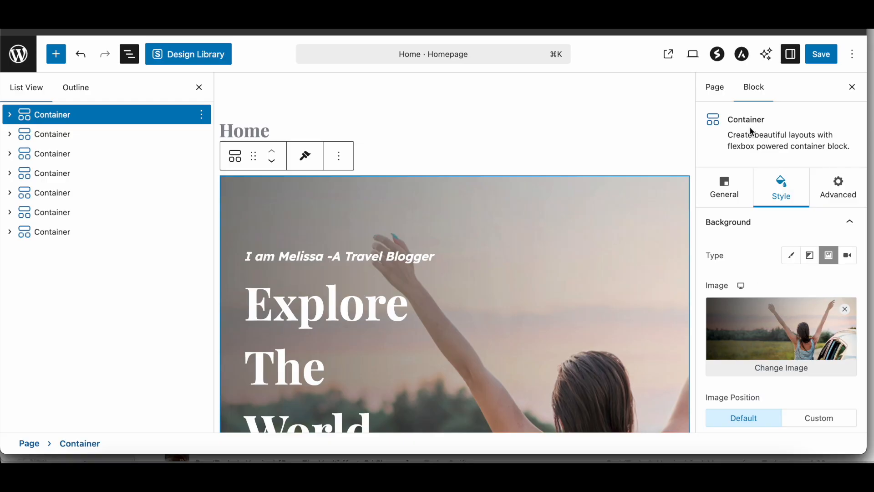
{"action": "left_click", "coordinate": [722, 101]}
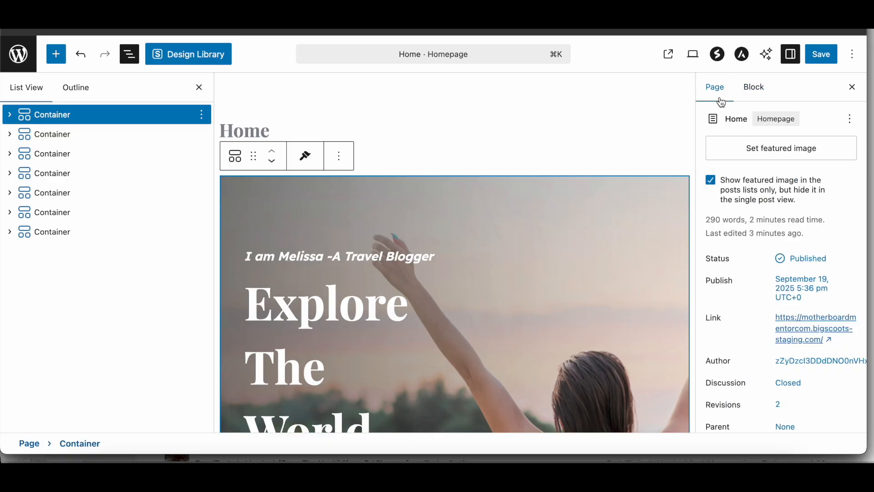
{"action": "left_click", "coordinate": [753, 99]}
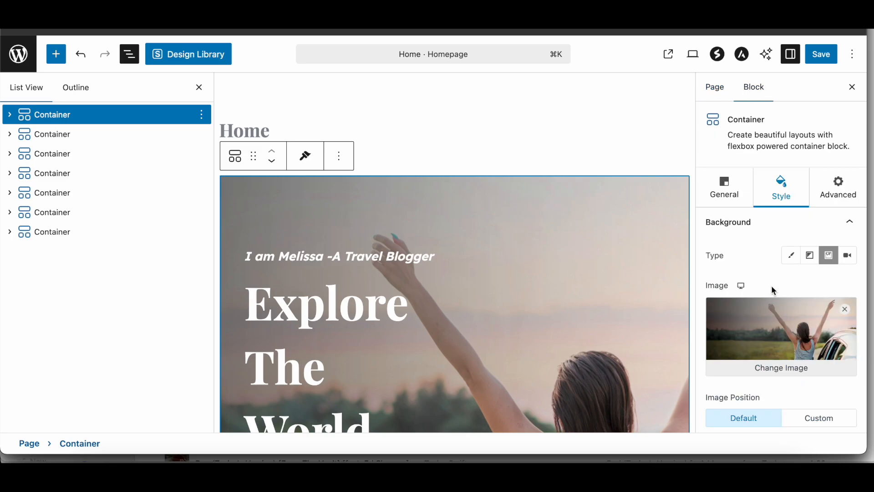
Step: Replace the hero container's background image with the coastal cliff photo from the Media Library
{"action": "left_click", "coordinate": [782, 371]}
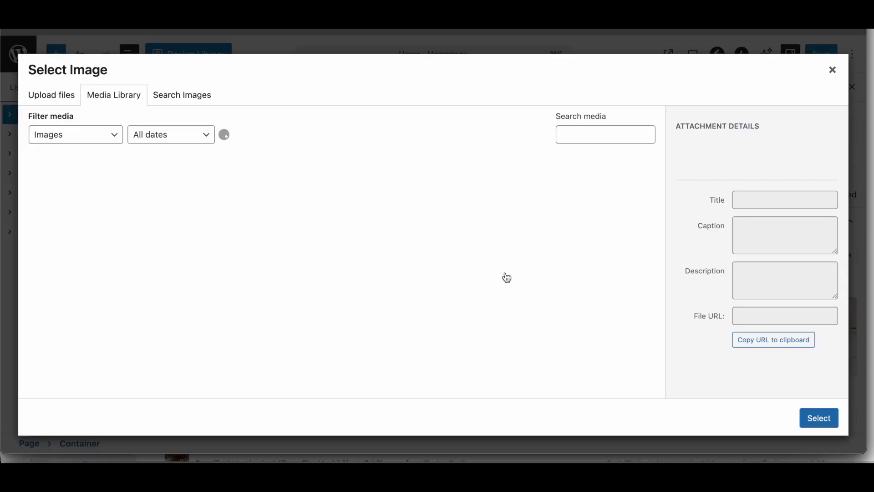
{"action": "scroll", "coordinate": [369, 283], "scroll_direction": "down", "scroll_amount": 10}
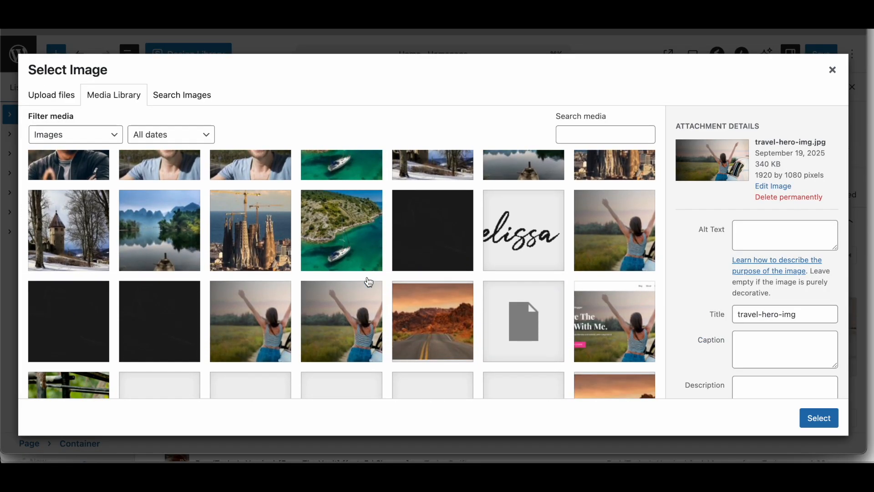
{"action": "scroll", "coordinate": [369, 283], "scroll_direction": "down", "scroll_amount": 5}
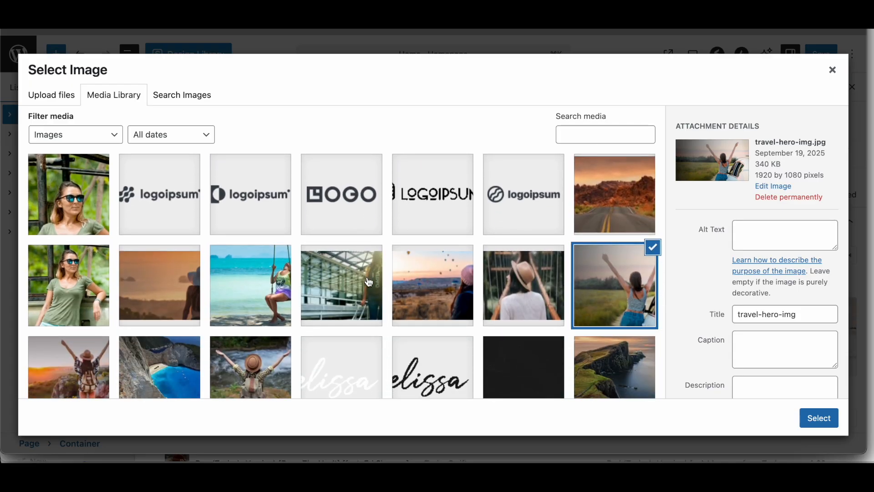
{"action": "scroll", "coordinate": [369, 282], "scroll_direction": "down", "scroll_amount": 4}
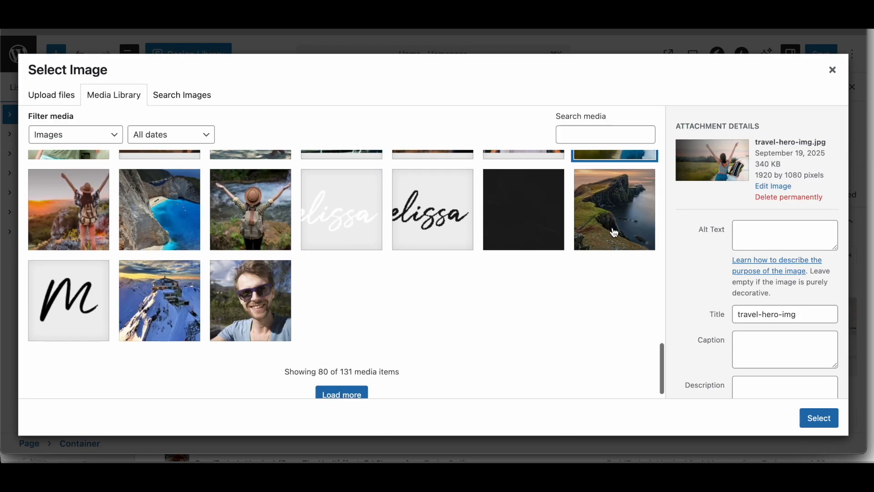
{"action": "left_click", "coordinate": [611, 230]}
{"action": "left_click", "coordinate": [819, 417]}
{"action": "scroll", "coordinate": [633, 271], "scroll_direction": "down", "scroll_amount": 4}
{"action": "scroll", "coordinate": [606, 261], "scroll_direction": "up", "scroll_amount": 3}
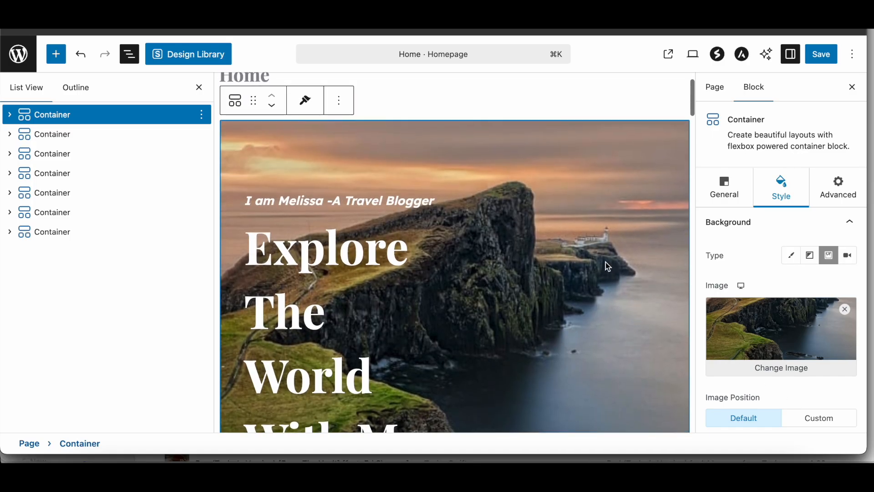
Step: Examine the Image/Icon and Content settings of the hero's Info Box
{"action": "left_click", "coordinate": [352, 203]}
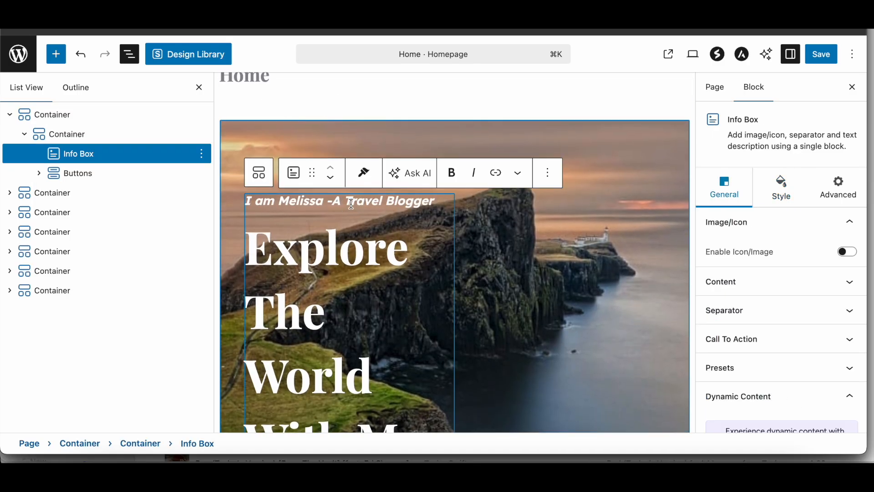
{"action": "scroll", "coordinate": [765, 290], "scroll_direction": "down", "scroll_amount": 2}
{"action": "scroll", "coordinate": [767, 292], "scroll_direction": "up", "scroll_amount": 2}
{"action": "left_click", "coordinate": [848, 252]}
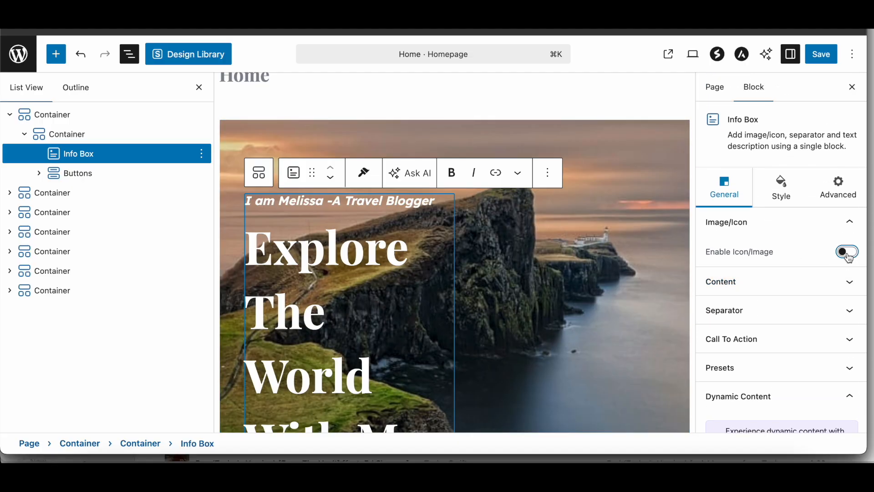
{"action": "left_click", "coordinate": [849, 255]}
{"action": "left_click", "coordinate": [806, 285]}
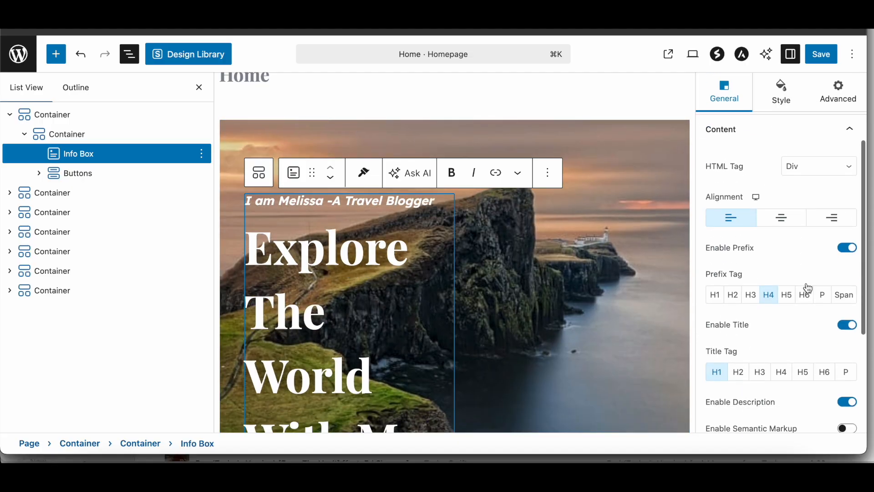
{"action": "scroll", "coordinate": [780, 156], "scroll_direction": "up", "scroll_amount": 3}
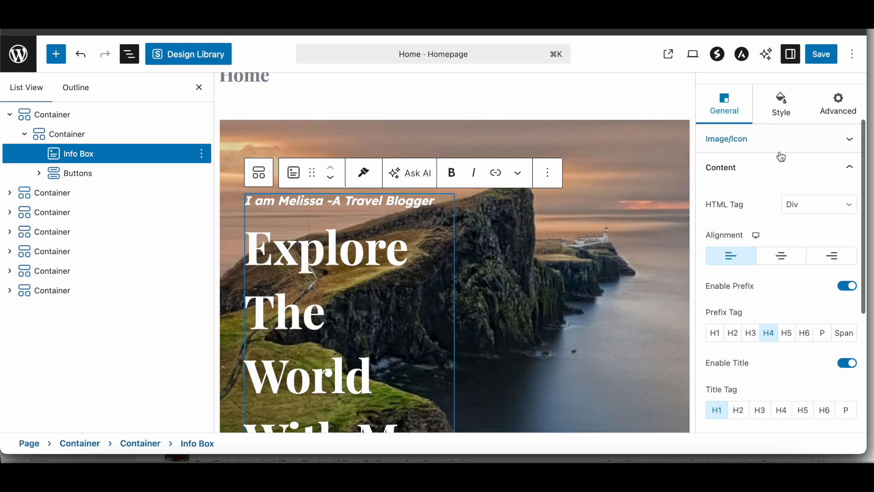
{"action": "left_click", "coordinate": [780, 159]}
Step: Try a Solid separator in the hero's Info Box and return the separator style to None
{"action": "left_click", "coordinate": [770, 281]}
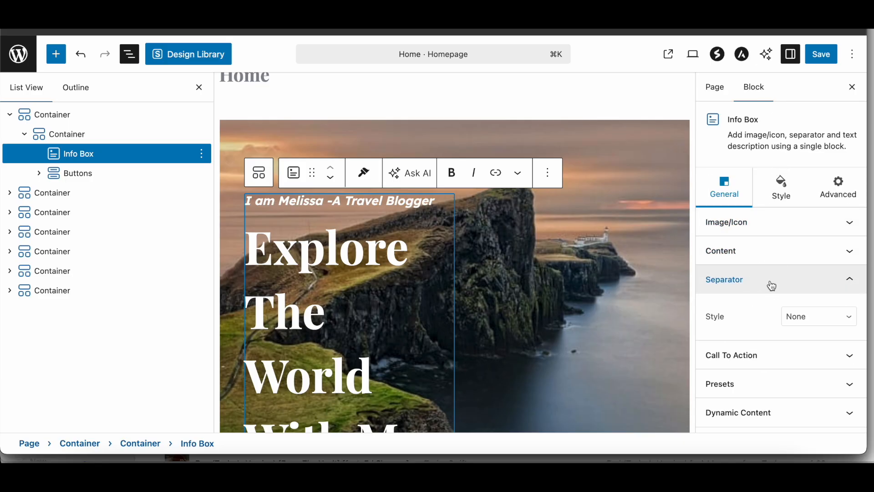
{"action": "left_click", "coordinate": [801, 317]}
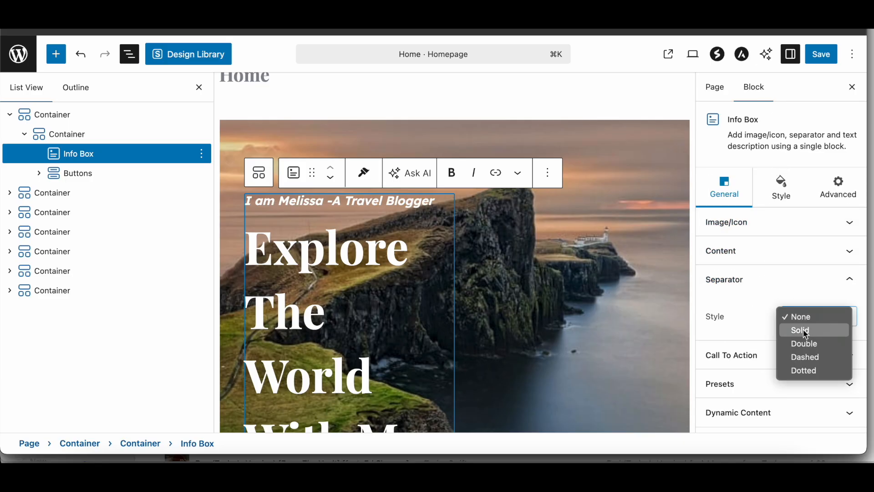
{"action": "left_click", "coordinate": [805, 331]}
{"action": "scroll", "coordinate": [420, 287], "scroll_direction": "down", "scroll_amount": 4}
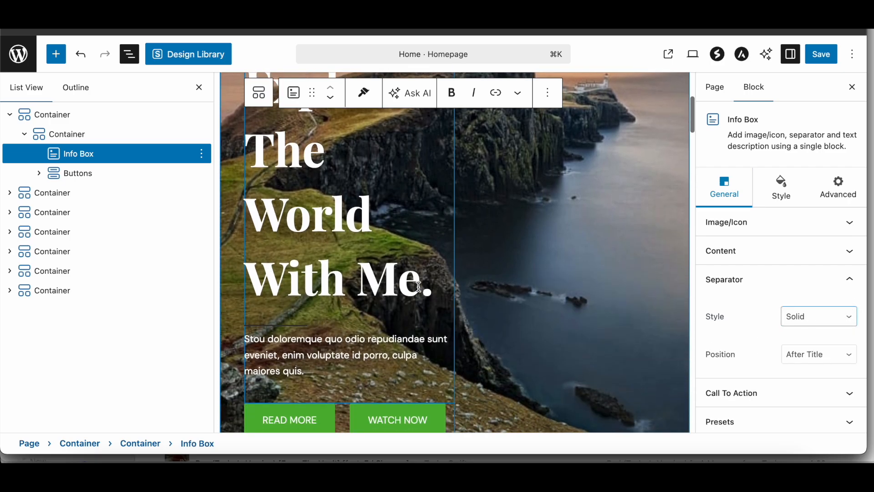
{"action": "scroll", "coordinate": [420, 286], "scroll_direction": "down", "scroll_amount": 2}
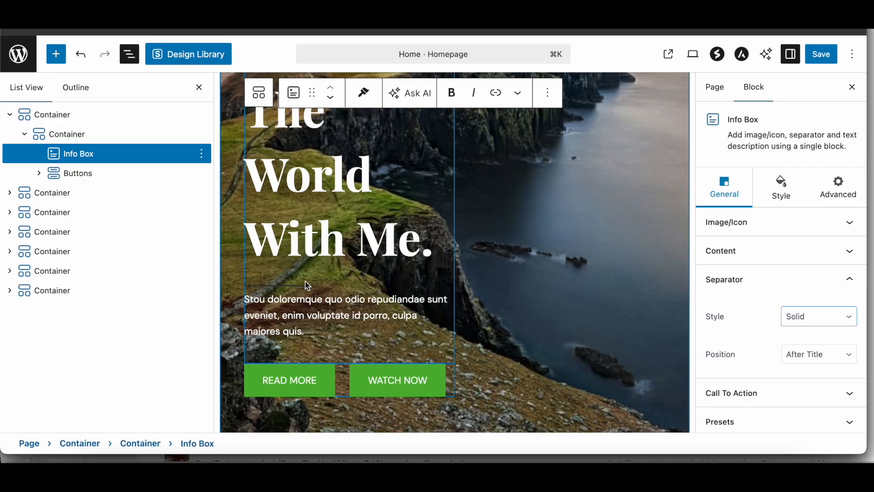
{"action": "left_click", "coordinate": [813, 317]}
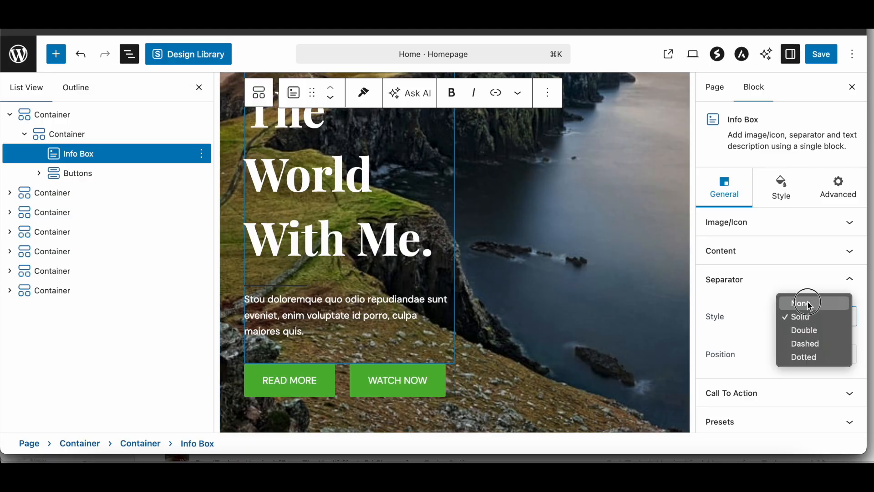
{"action": "left_click", "coordinate": [810, 305]}
Step: Try a Text call to action in the hero's Info Box and return its type to None
{"action": "left_click", "coordinate": [780, 359]}
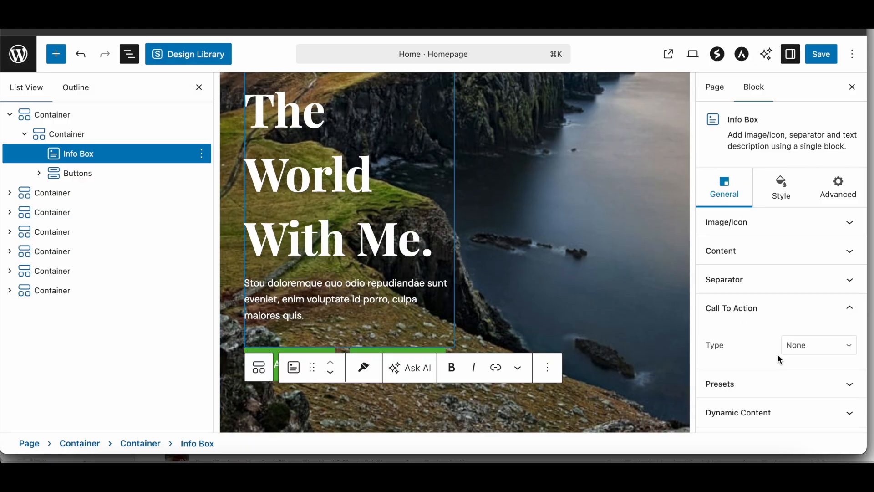
{"action": "left_click", "coordinate": [815, 349]}
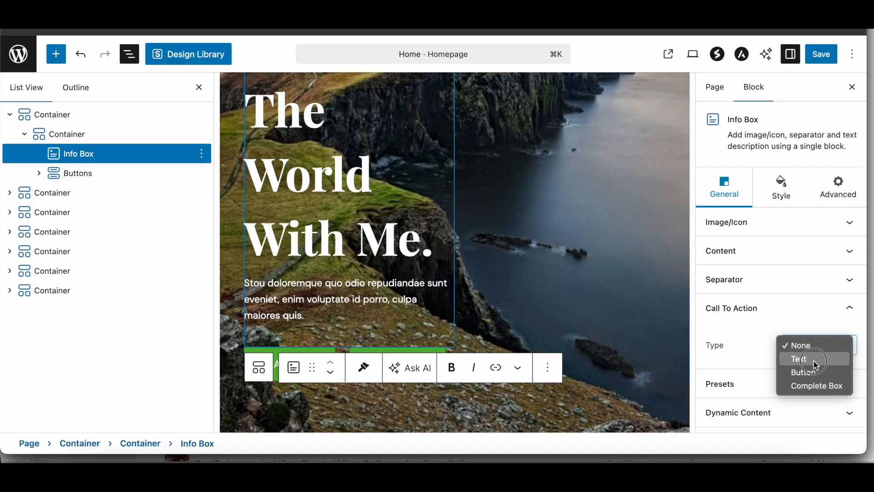
{"action": "left_click", "coordinate": [801, 359]}
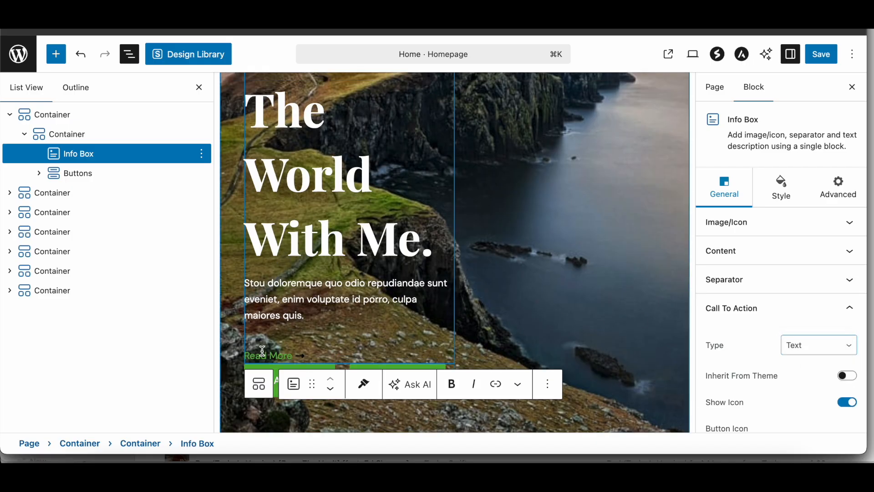
{"action": "left_click", "coordinate": [809, 346]}
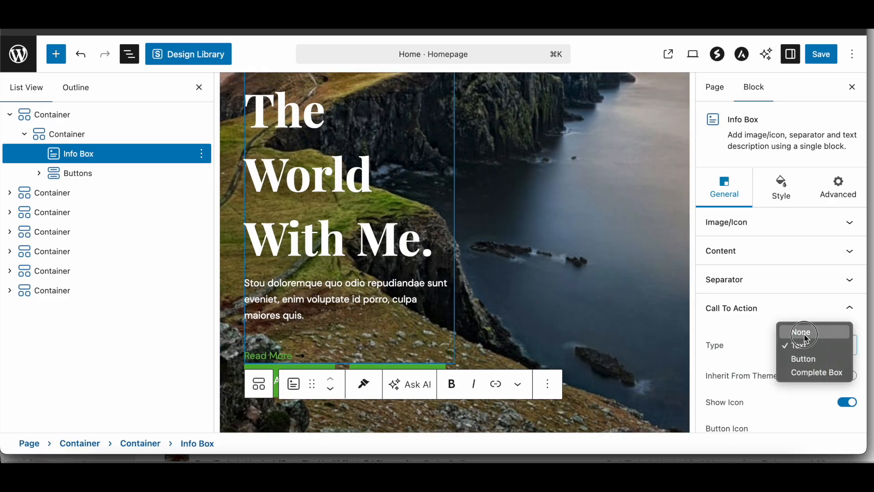
{"action": "left_click", "coordinate": [806, 336]}
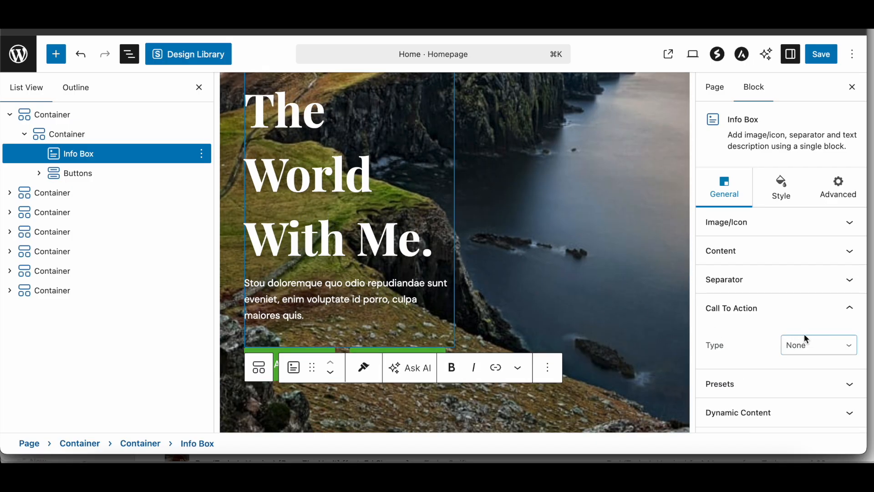
Step: Clear the Info Box's description and prefix texts and change its title to "Learn Wordpress With Me"
{"action": "triple_click", "coordinate": [423, 292]}
{"action": "key", "text": "BackSpace"}
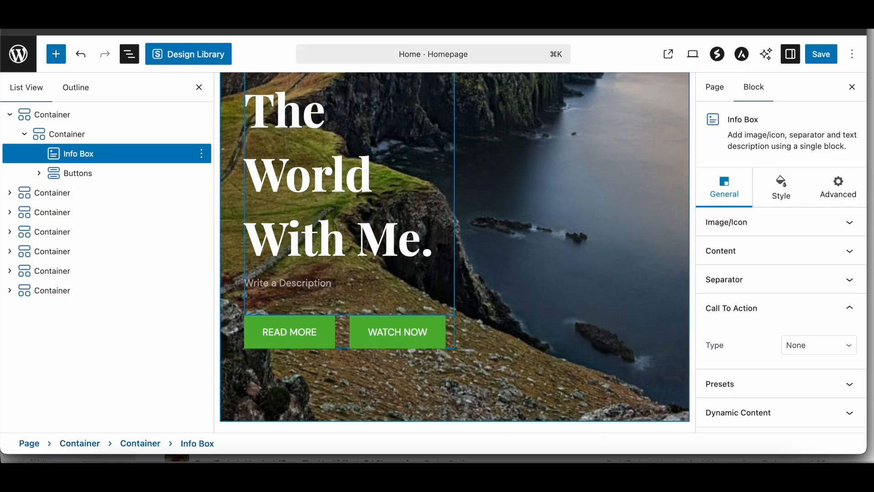
{"action": "triple_click", "coordinate": [301, 264]}
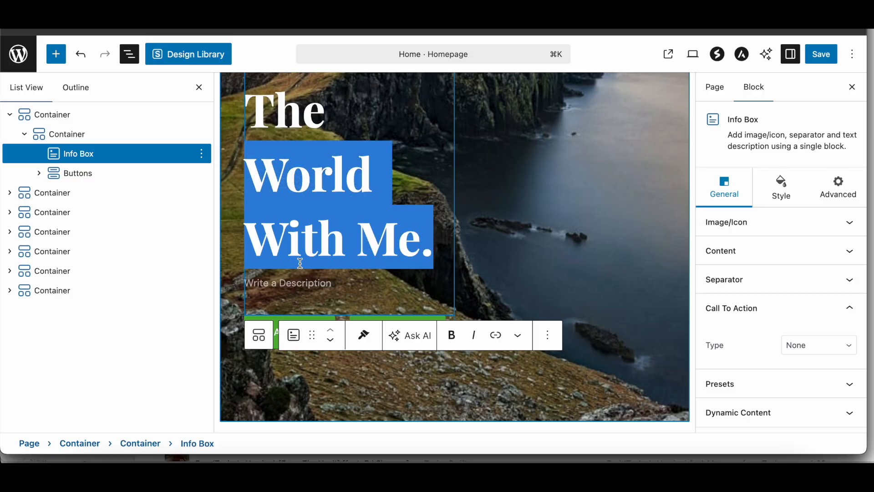
{"action": "key", "text": "super+a"}
{"action": "type", "text": "Learn W"}
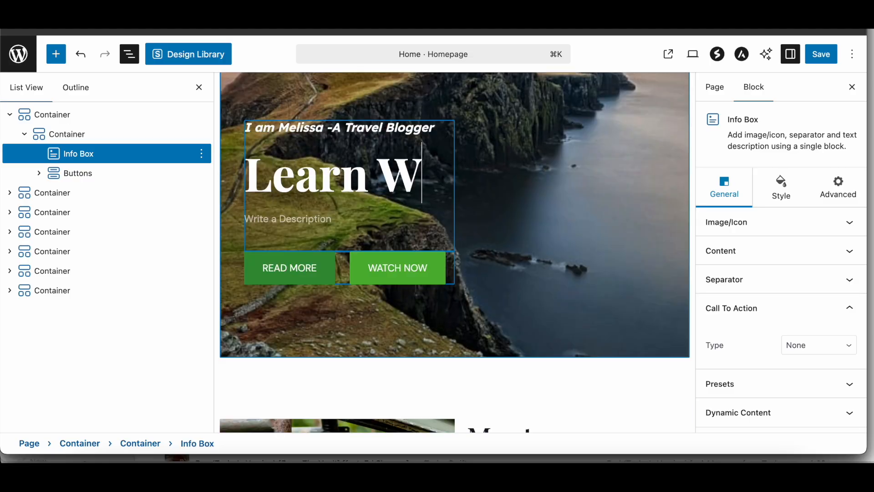
{"action": "type", "text": "ordpress W"}
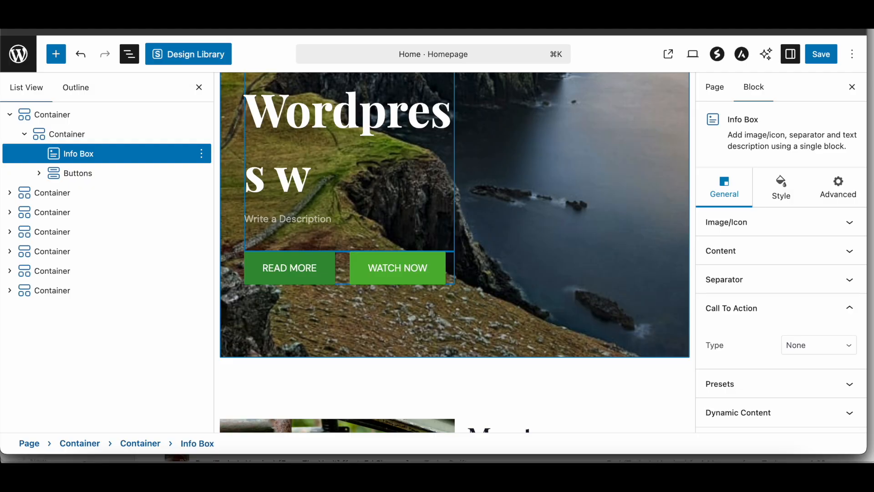
{"action": "type", "text": "ith Me"}
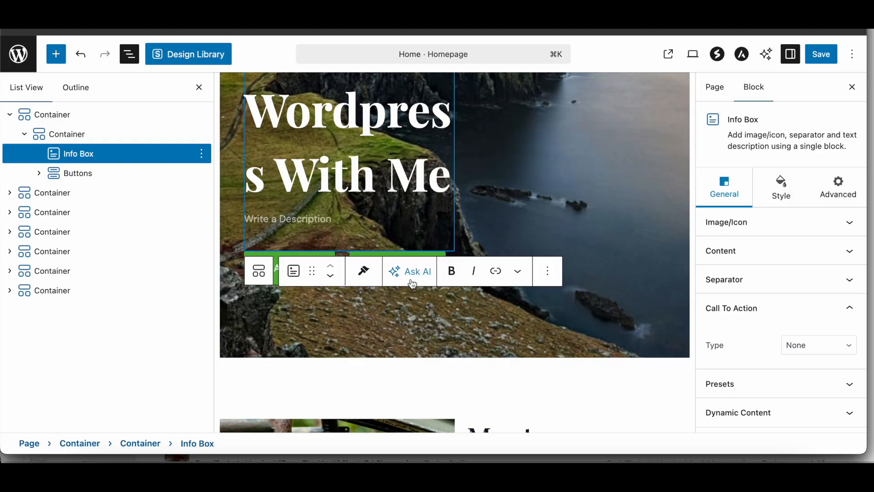
{"action": "left_click", "coordinate": [391, 387]}
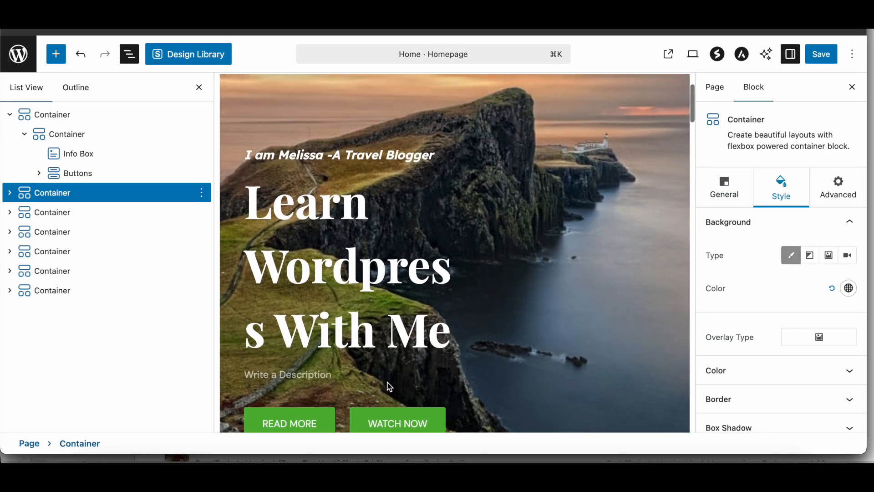
{"action": "triple_click", "coordinate": [365, 159]}
{"action": "key", "text": "BackSpace"}
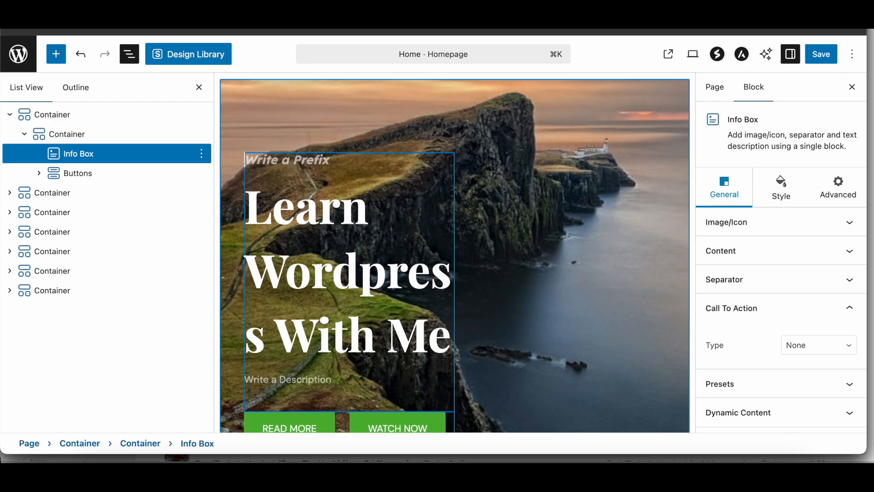
Step: Examine the prefix style options and the Separator settings of the hero's Info Box
{"action": "left_click", "coordinate": [782, 193]}
{"action": "left_click", "coordinate": [773, 222]}
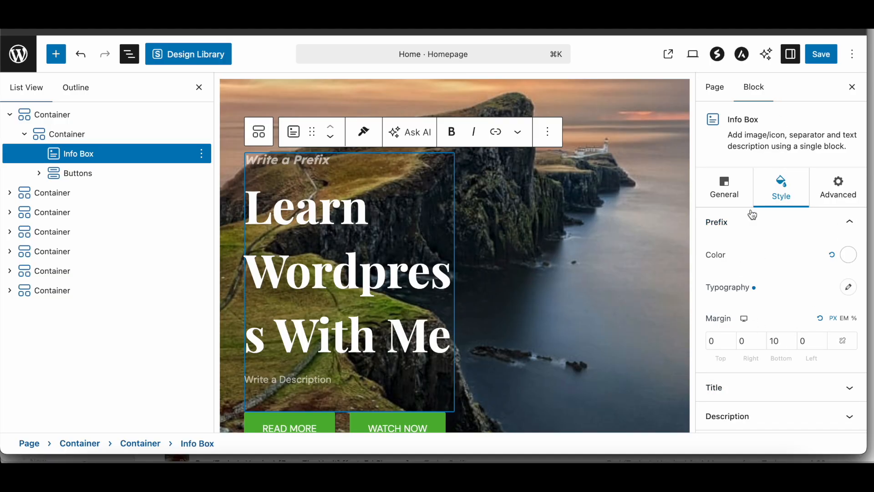
{"action": "left_click", "coordinate": [729, 188]}
{"action": "left_click", "coordinate": [744, 279]}
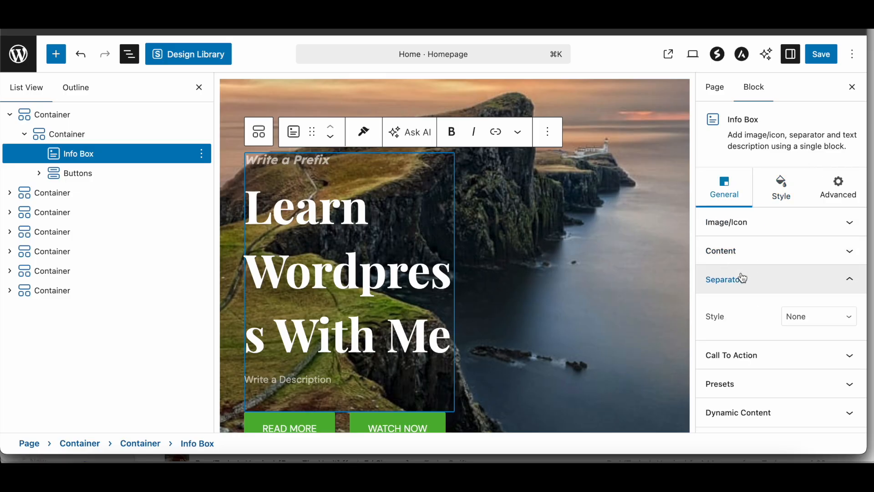
{"action": "left_click", "coordinate": [295, 172]}
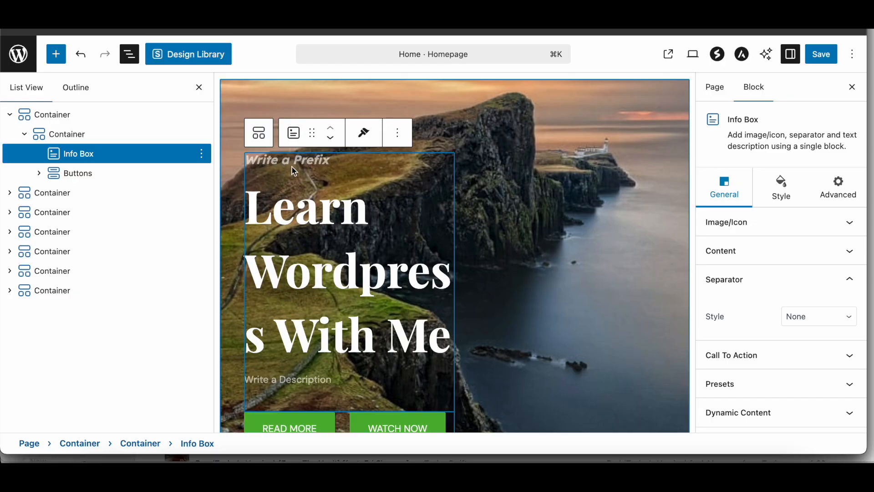
Step: Save the Home page and review the updated hero on the live site
{"action": "scroll", "coordinate": [292, 301], "scroll_direction": "down", "scroll_amount": 4}
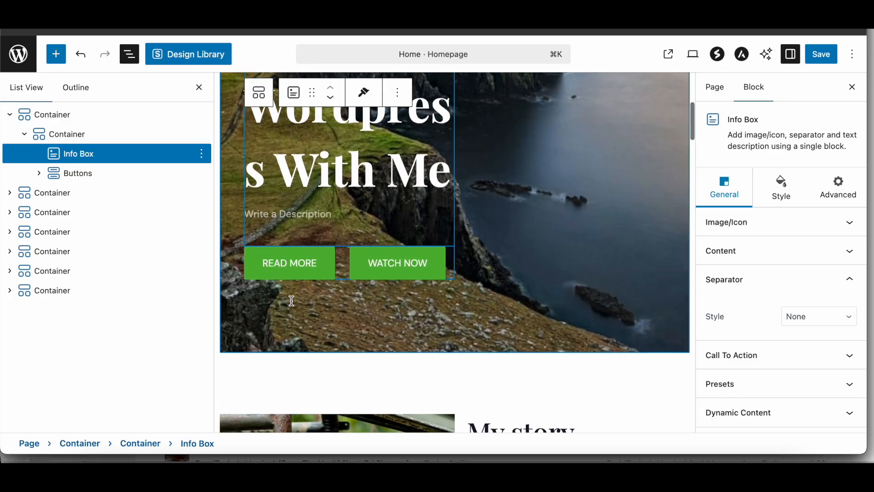
{"action": "left_click", "coordinate": [822, 55]}
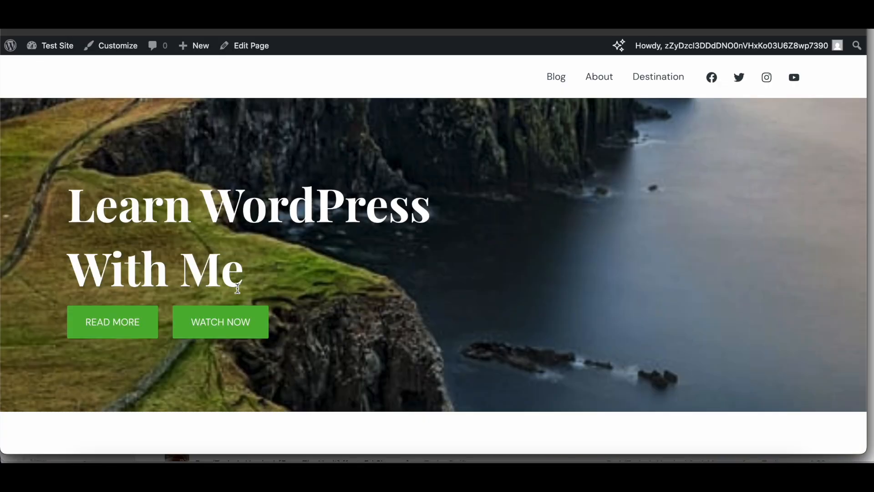
{"action": "scroll", "coordinate": [237, 289], "scroll_direction": "down", "scroll_amount": 3}
{"action": "scroll", "coordinate": [237, 289], "scroll_direction": "up", "scroll_amount": 3}
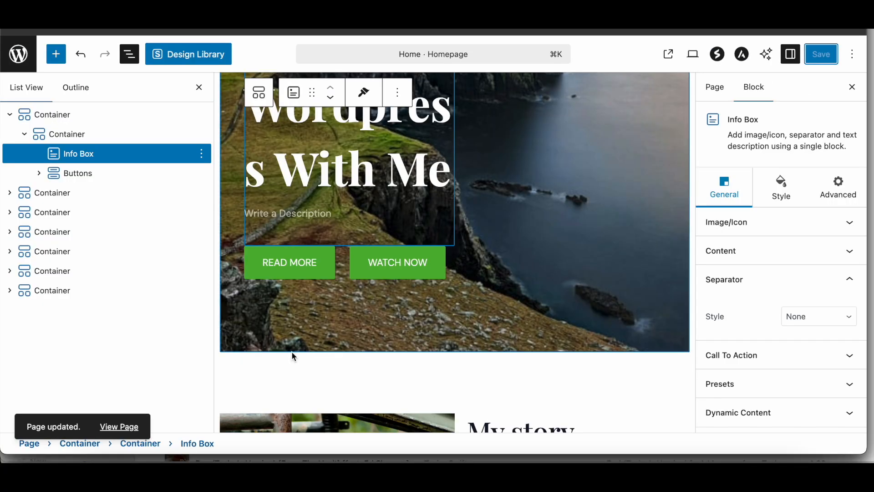
Step: In the Recent Blog Post section's Post Grid, hide the author and show the comment and taxonomy details
{"action": "scroll", "coordinate": [293, 367], "scroll_direction": "down", "scroll_amount": 5}
{"action": "scroll", "coordinate": [395, 302], "scroll_direction": "down", "scroll_amount": 10}
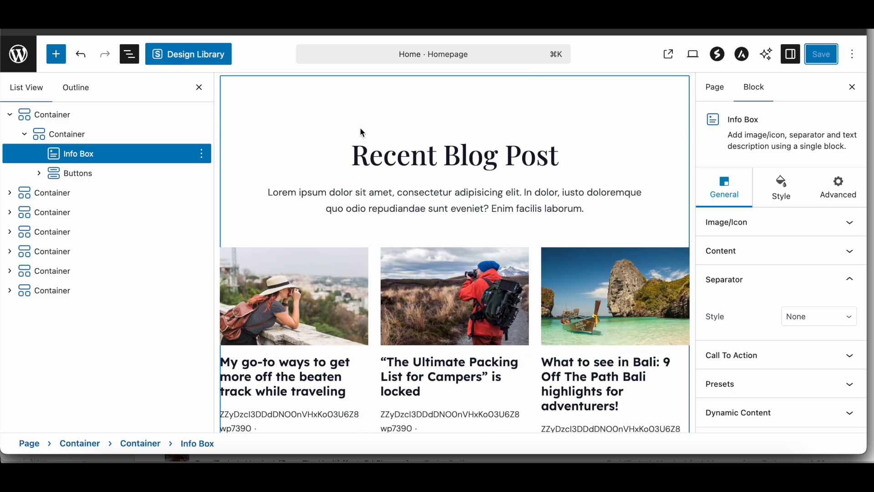
{"action": "left_click", "coordinate": [376, 332]}
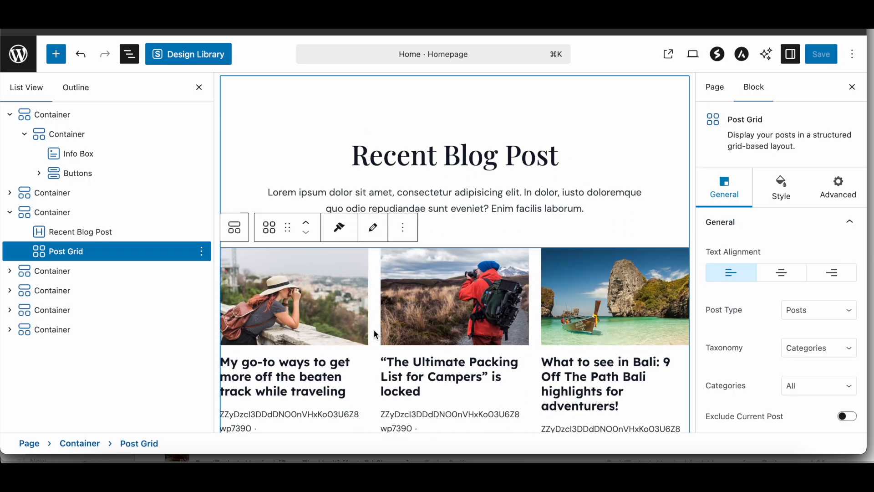
{"action": "scroll", "coordinate": [836, 328], "scroll_direction": "down", "scroll_amount": 4}
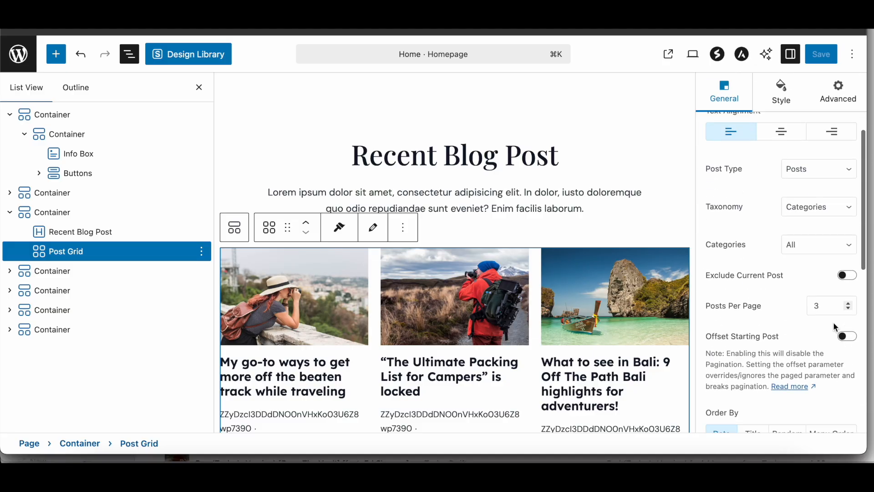
{"action": "scroll", "coordinate": [797, 356], "scroll_direction": "down", "scroll_amount": 3}
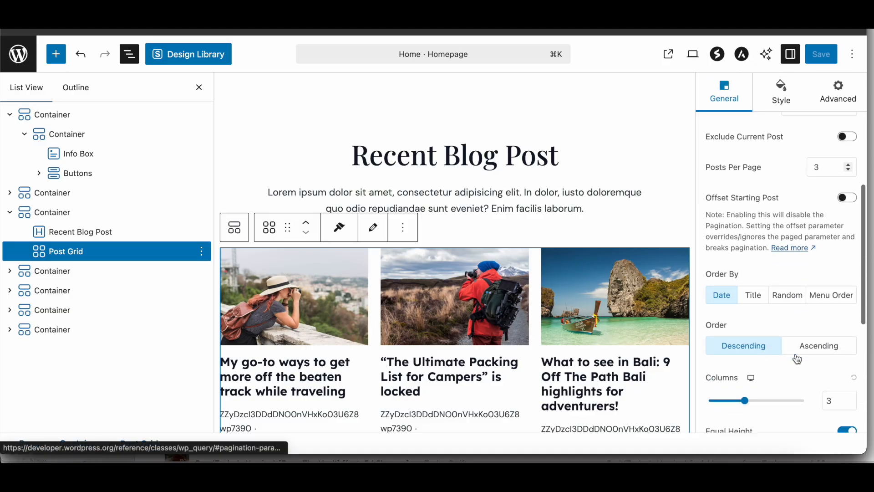
{"action": "scroll", "coordinate": [582, 329], "scroll_direction": "down", "scroll_amount": 3}
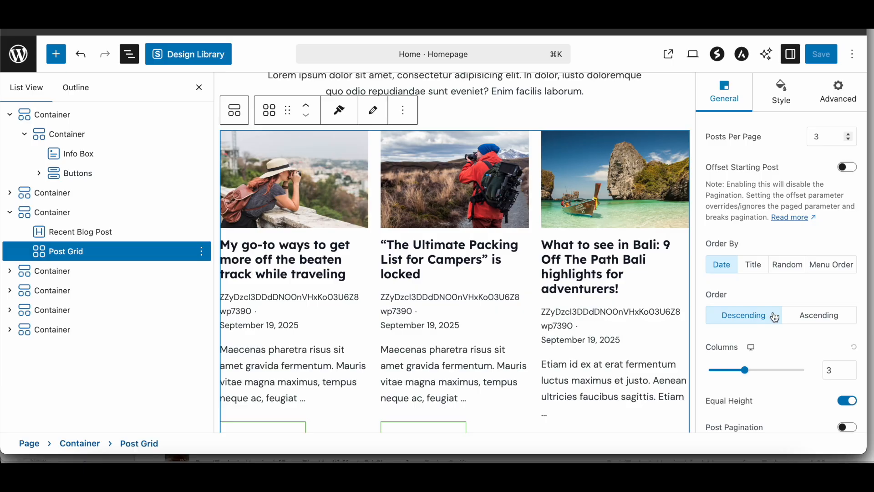
{"action": "scroll", "coordinate": [773, 315], "scroll_direction": "down", "scroll_amount": 5}
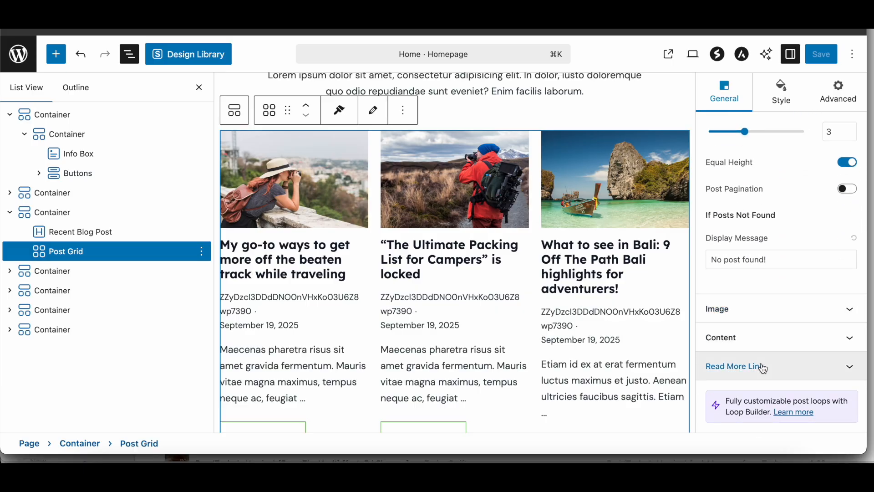
{"action": "left_click", "coordinate": [760, 338]}
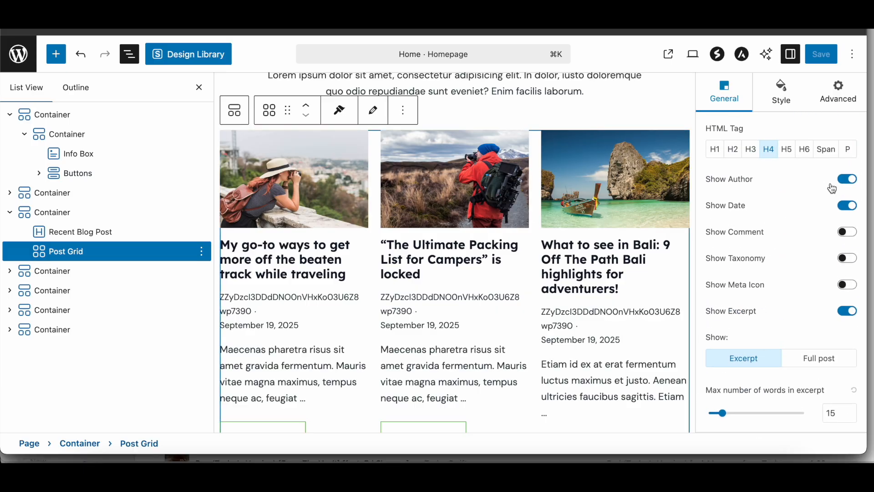
{"action": "left_click", "coordinate": [847, 179]}
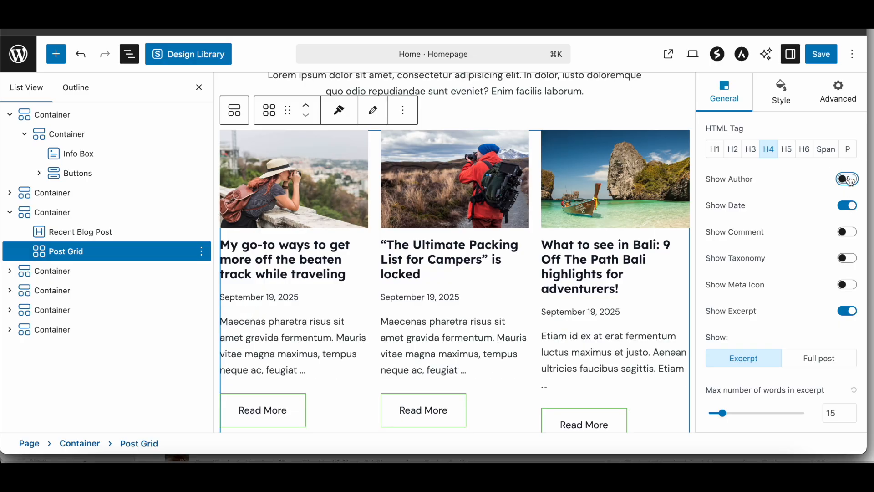
{"action": "left_click", "coordinate": [849, 233]}
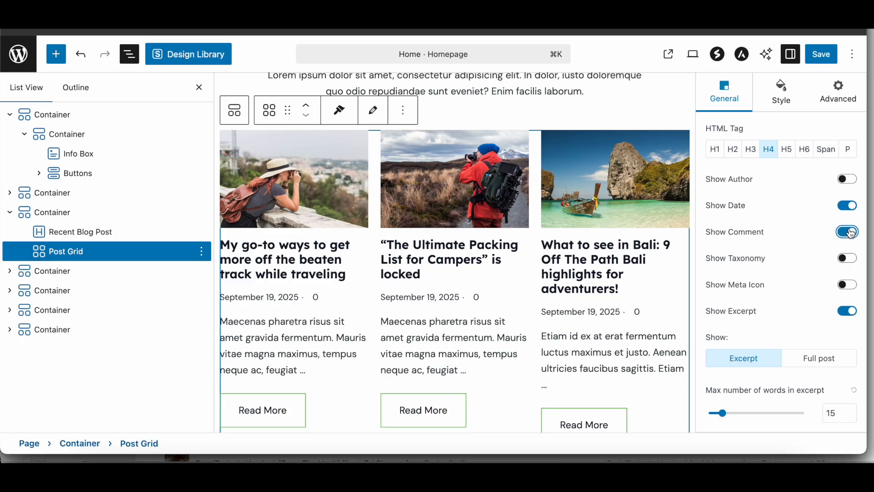
{"action": "left_click", "coordinate": [848, 259]}
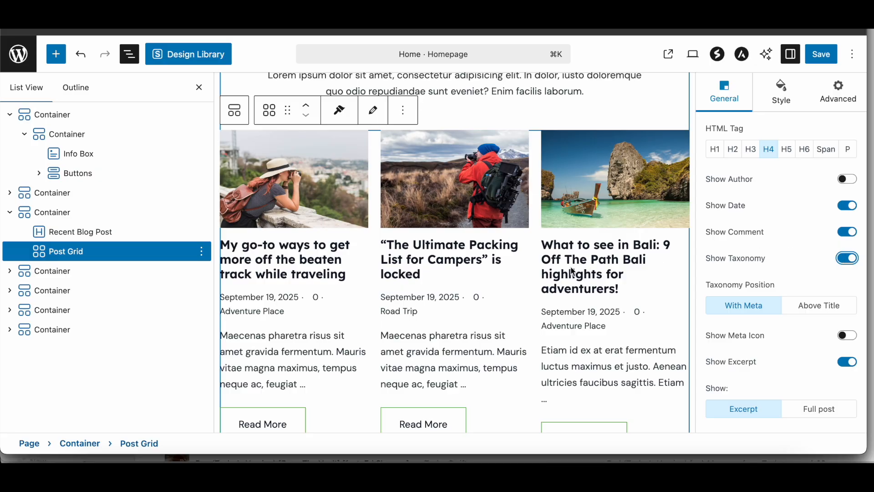
Step: Delete the container with the "Sign up for the best travel tips and adventures!" subscription form
{"action": "scroll", "coordinate": [328, 285], "scroll_direction": "down", "scroll_amount": 5}
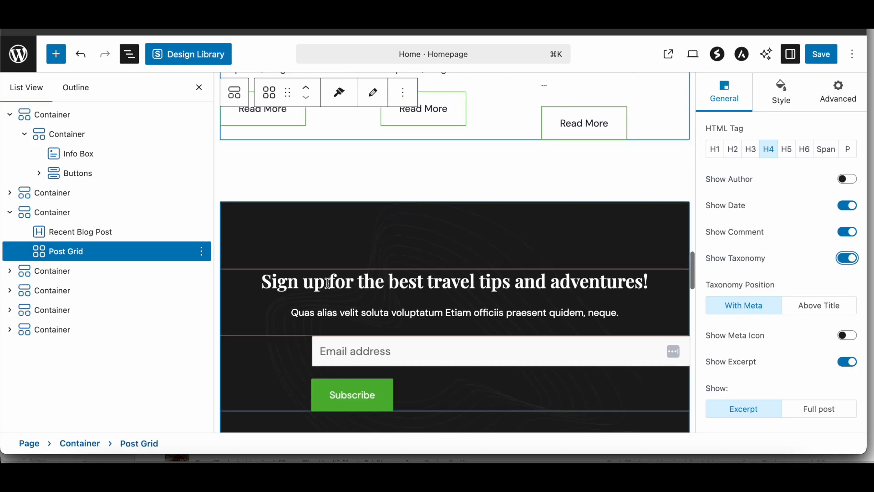
{"action": "left_click", "coordinate": [330, 218]}
{"action": "left_click", "coordinate": [200, 271]}
{"action": "scroll", "coordinate": [236, 234], "scroll_direction": "down", "scroll_amount": 2}
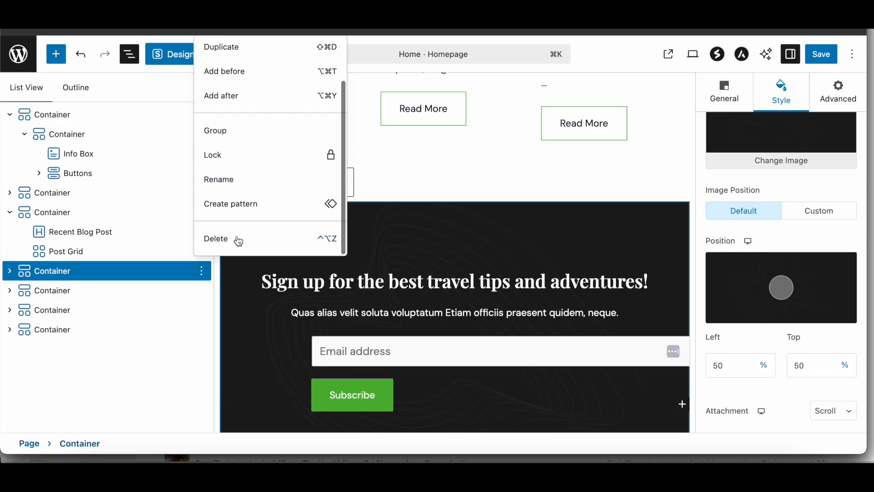
{"action": "left_click", "coordinate": [239, 240]}
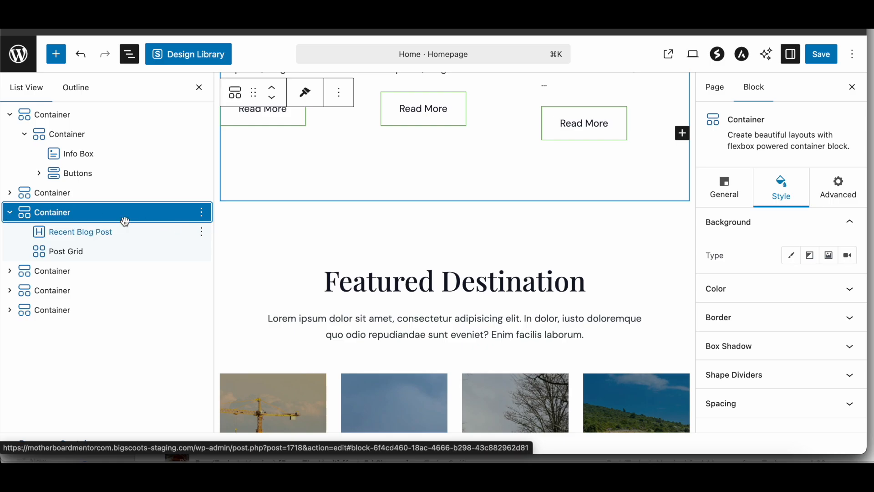
Step: Delete the "As Seen On:" logo container at the end of the page
{"action": "scroll", "coordinate": [357, 230], "scroll_direction": "down", "scroll_amount": 10}
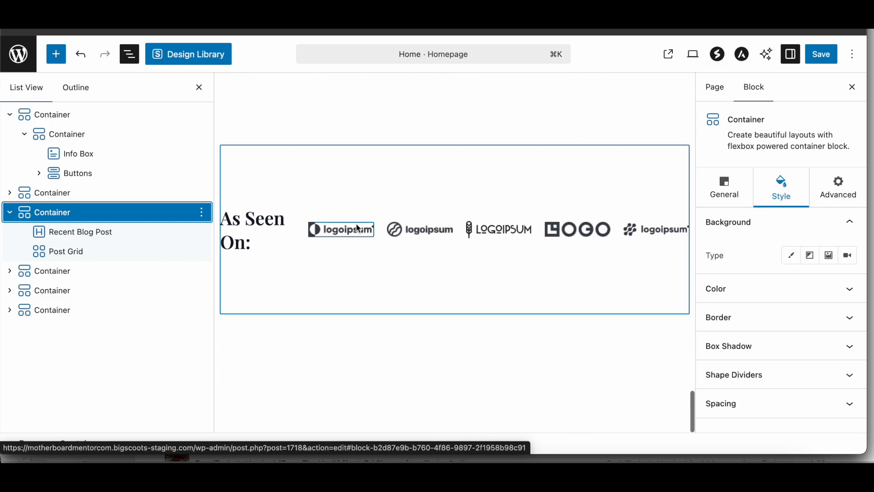
{"action": "left_click", "coordinate": [347, 191]}
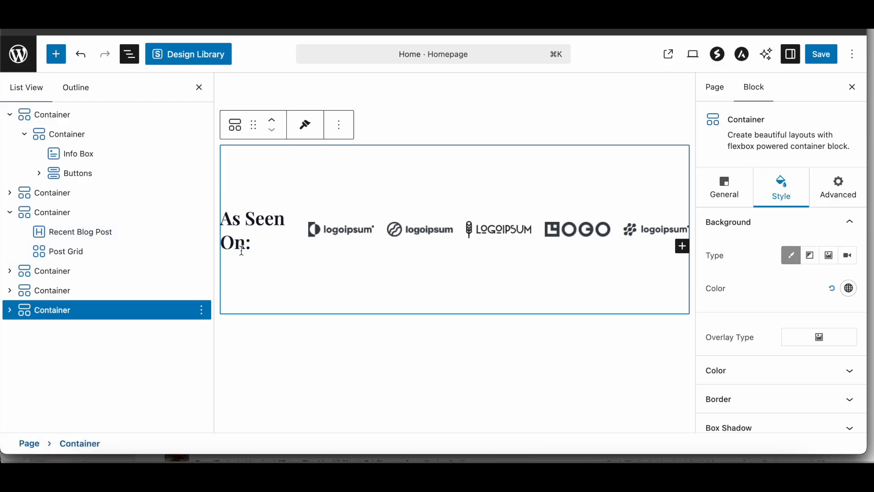
{"action": "left_click", "coordinate": [203, 312]}
{"action": "scroll", "coordinate": [227, 273], "scroll_direction": "down", "scroll_amount": 1}
{"action": "left_click", "coordinate": [227, 276]}
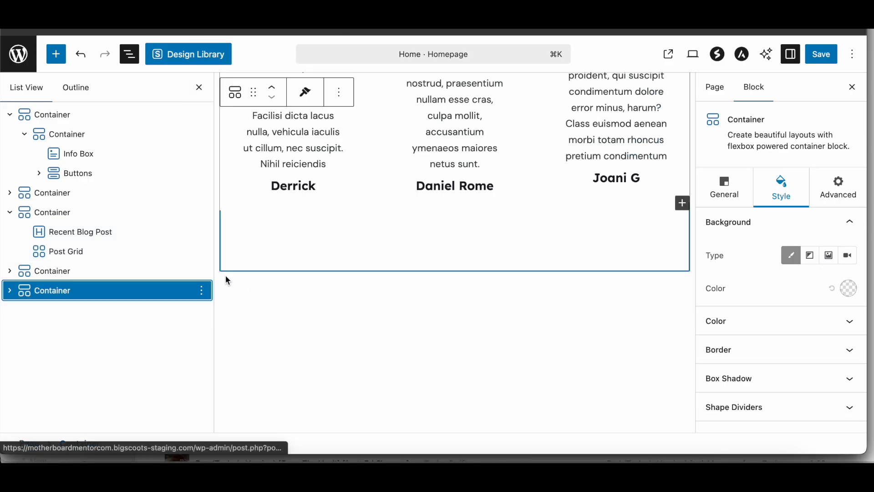
Step: Add a Container block after the testimonials section and give it the layout with two equal columns
{"action": "left_click", "coordinate": [202, 294]}
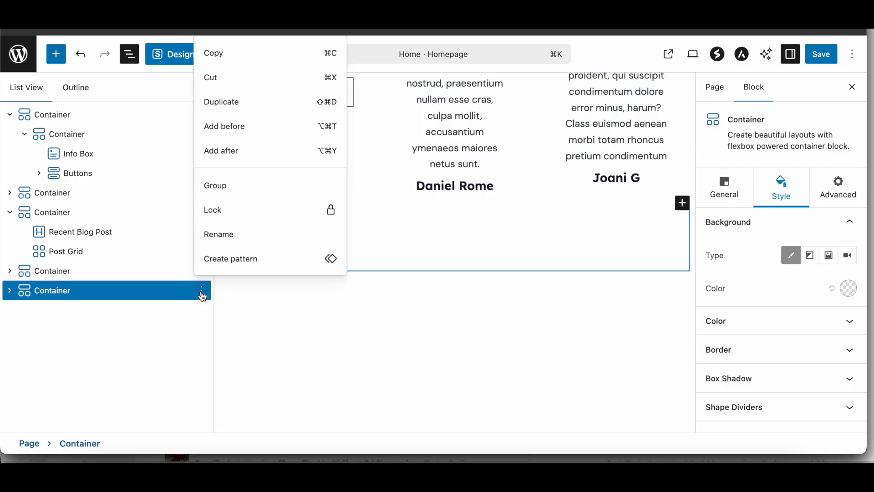
{"action": "left_click", "coordinate": [256, 151]}
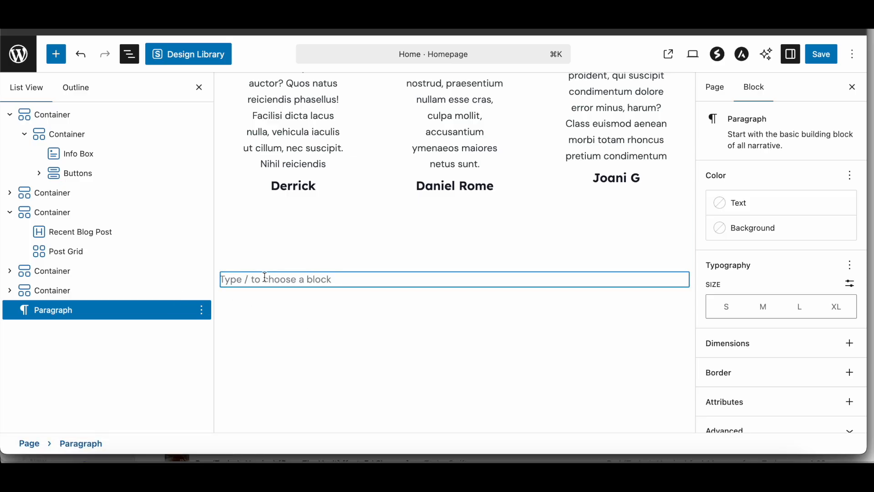
{"action": "type", "text": "/"}
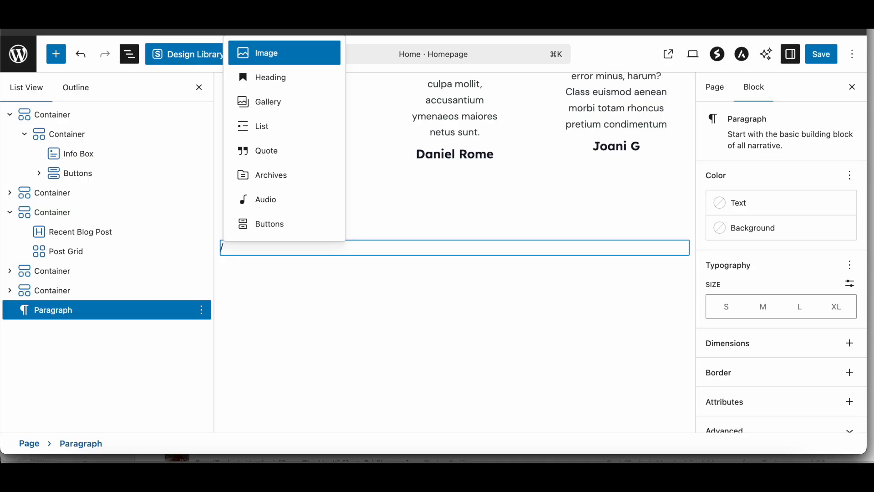
{"action": "type", "text": "cont"}
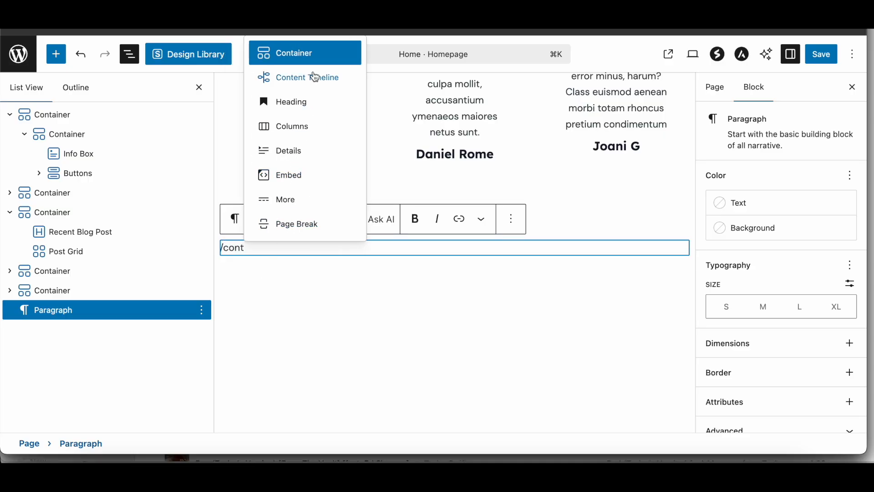
{"action": "left_click", "coordinate": [312, 53]}
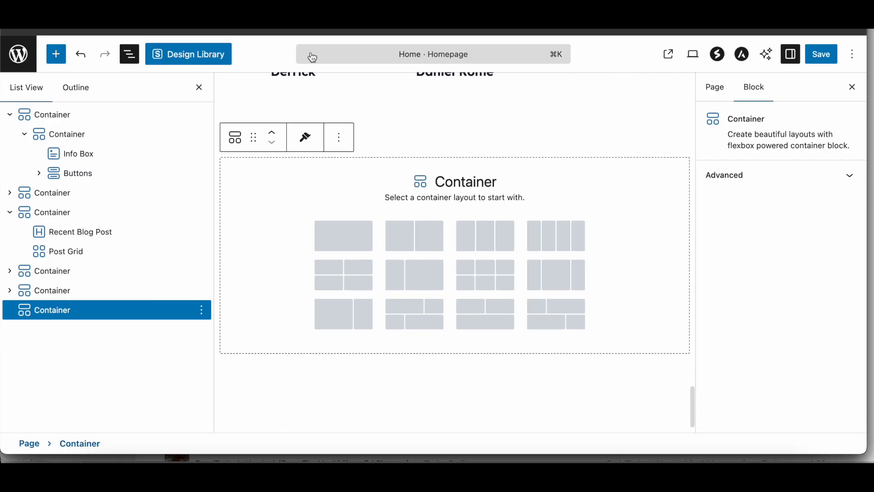
{"action": "left_click", "coordinate": [413, 237]}
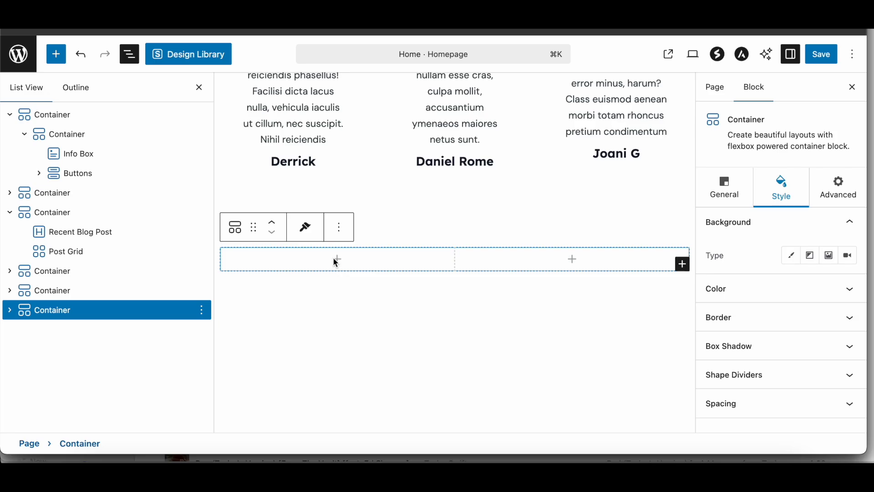
Step: Insert an Image block in the new container's first column using oce03-250x300-1.jpg from the media library
{"action": "left_click", "coordinate": [337, 259]}
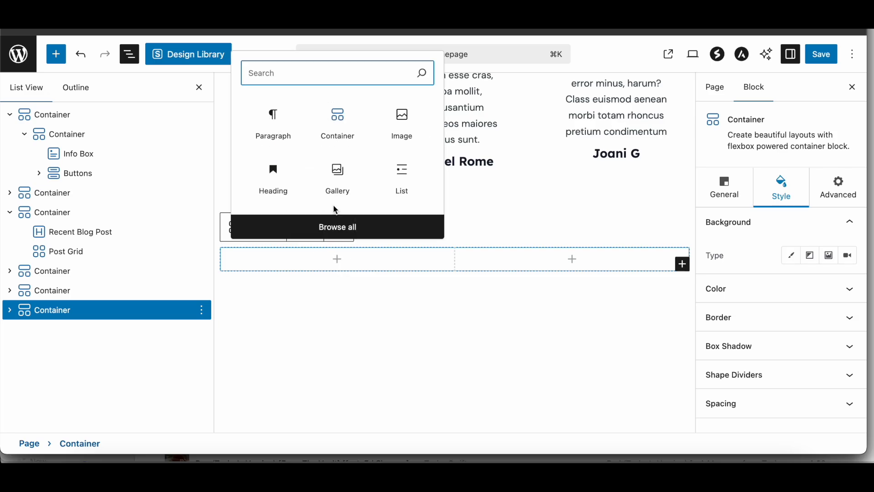
{"action": "left_click", "coordinate": [402, 125]}
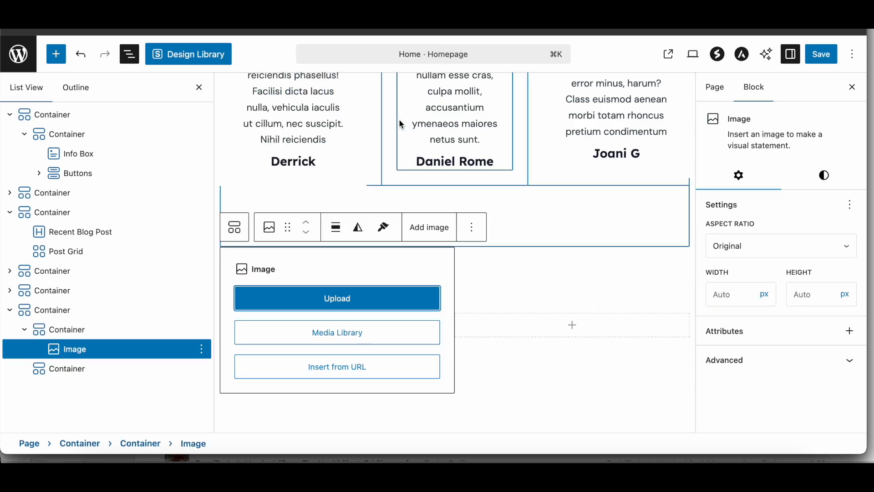
{"action": "left_click", "coordinate": [364, 334]}
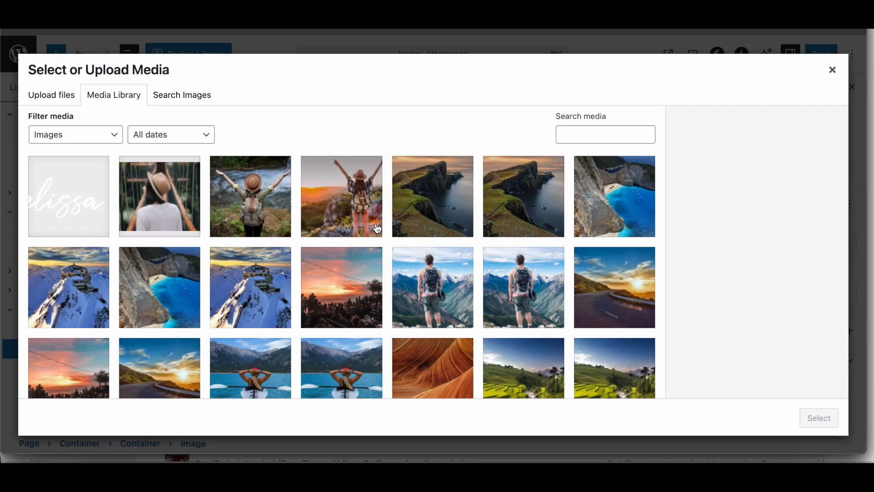
{"action": "left_click", "coordinate": [620, 298]}
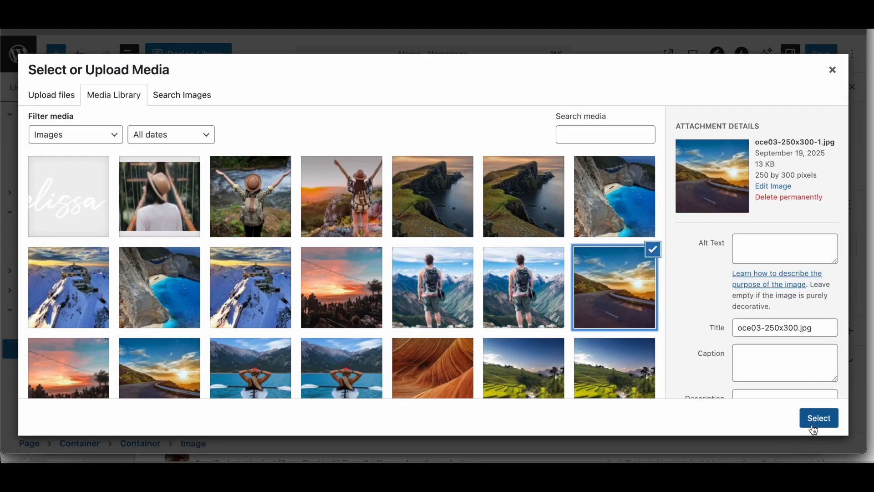
{"action": "left_click", "coordinate": [818, 418]}
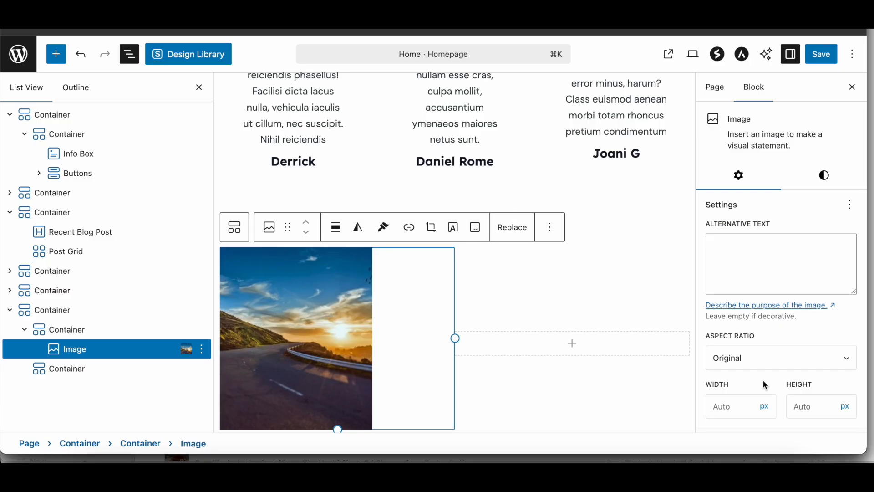
Step: Insert an Image block in the container's second column using oce03-150x150-1.jpg from the media library
{"action": "left_click", "coordinate": [586, 347]}
{"action": "left_click", "coordinate": [577, 216]}
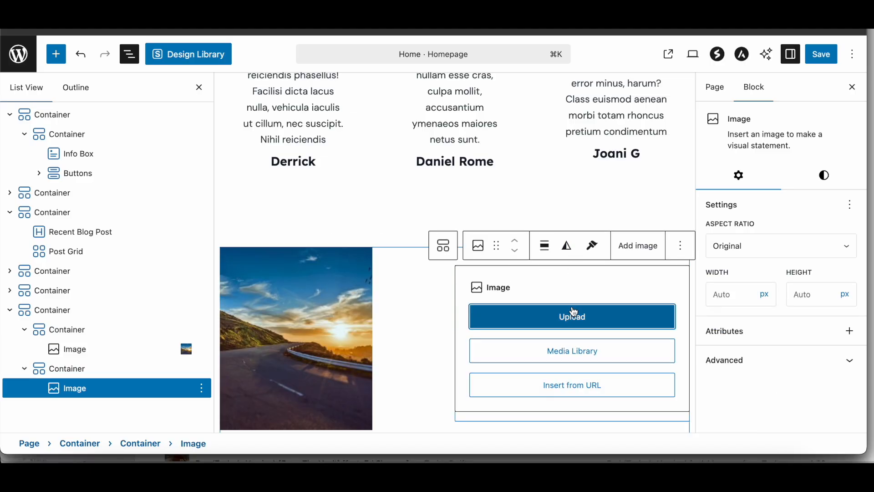
{"action": "left_click", "coordinate": [581, 352]}
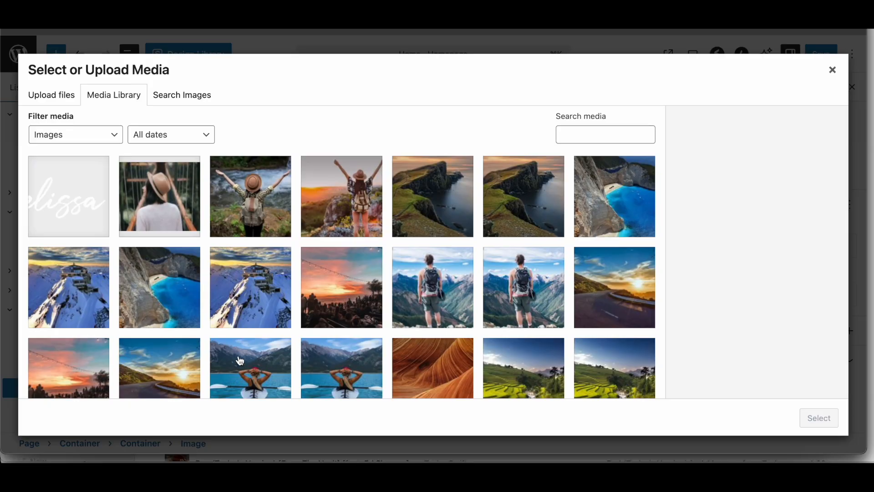
{"action": "left_click", "coordinate": [150, 366]}
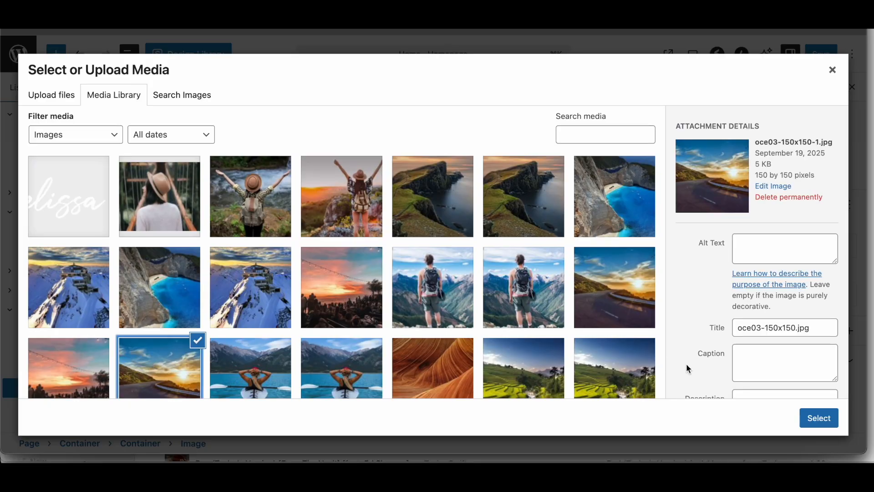
{"action": "left_click", "coordinate": [820, 425]}
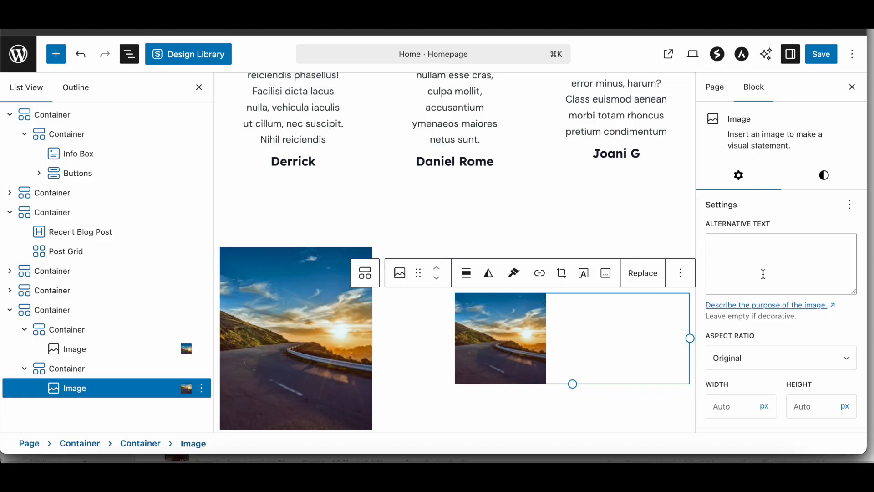
Step: Set the second column image's aspect ratio to Portrait - 3:4
{"action": "scroll", "coordinate": [763, 274], "scroll_direction": "down", "scroll_amount": 2}
{"action": "left_click", "coordinate": [748, 304]}
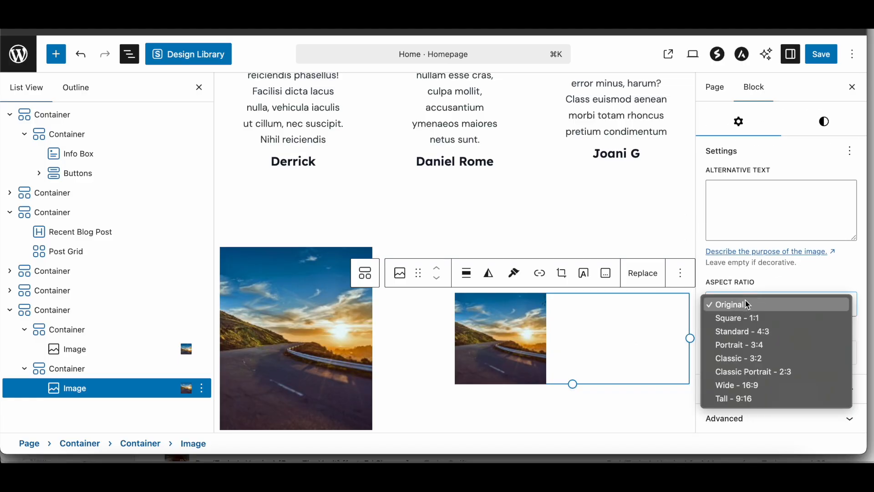
{"action": "left_click", "coordinate": [746, 345]}
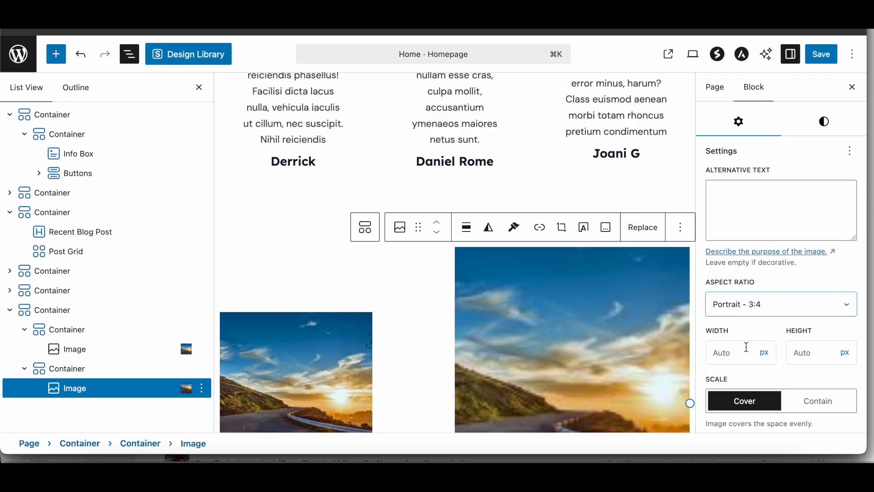
Step: Try the Classic - 3:2 aspect ratio on the first column's image, and switch it to Classic Portrait - 2:3
{"action": "scroll", "coordinate": [630, 281], "scroll_direction": "down", "scroll_amount": 3}
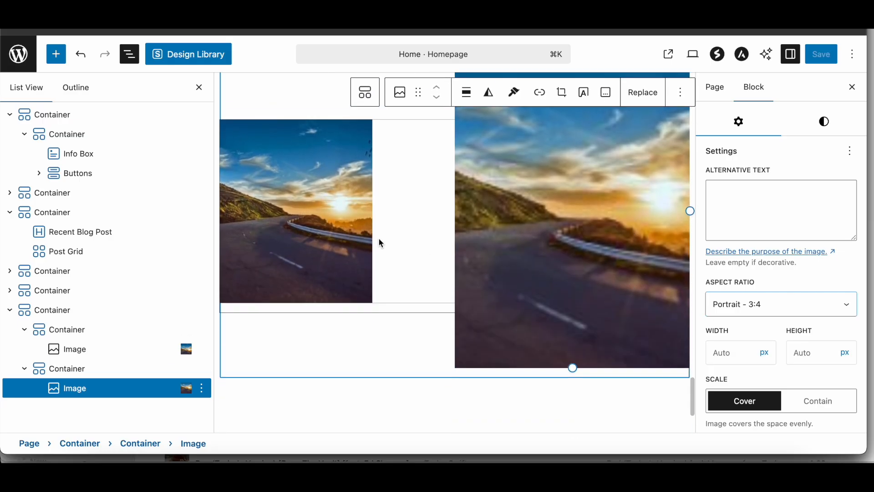
{"action": "left_click", "coordinate": [351, 230]}
{"action": "scroll", "coordinate": [769, 327], "scroll_direction": "down", "scroll_amount": 1}
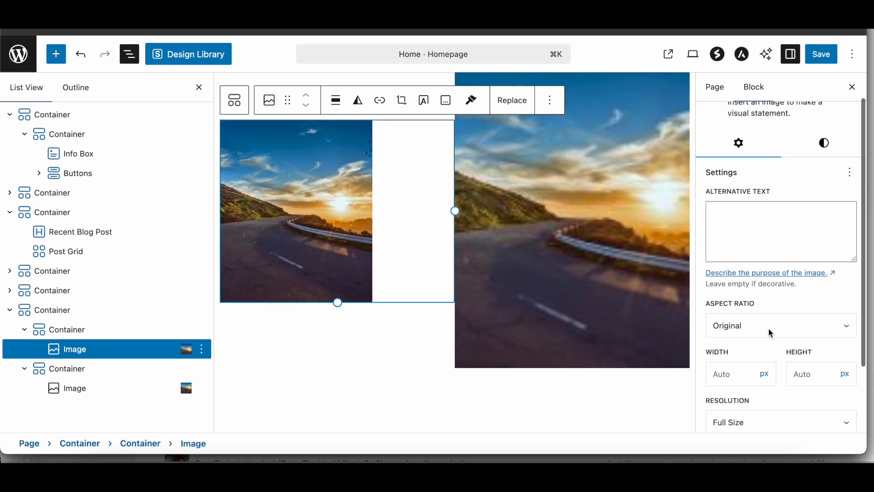
{"action": "left_click", "coordinate": [769, 324]}
{"action": "left_click", "coordinate": [758, 377]}
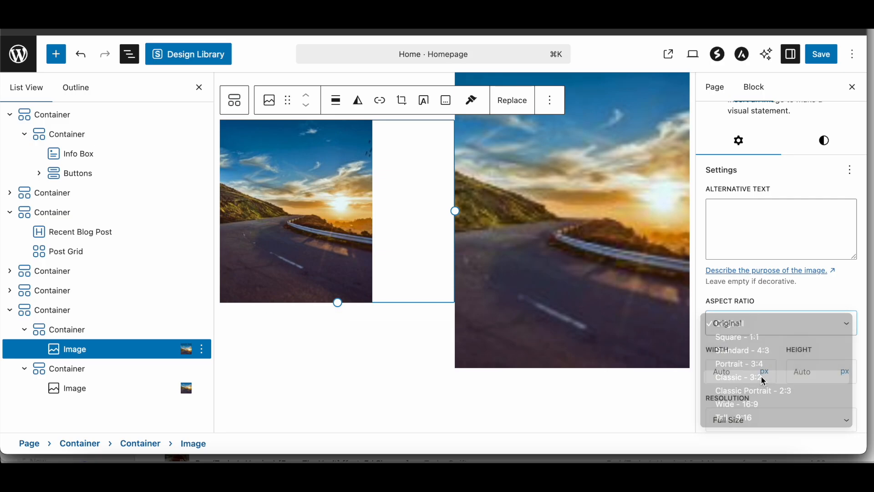
{"action": "left_click", "coordinate": [759, 329]}
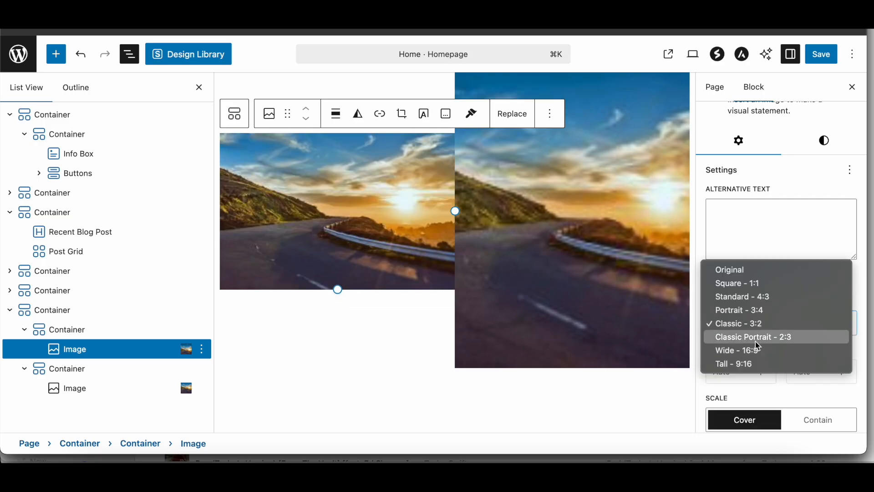
{"action": "left_click", "coordinate": [756, 337]}
Step: Set the second column image's aspect ratio to Classic Portrait - 2:3 to match the first image
{"action": "left_click", "coordinate": [610, 273]}
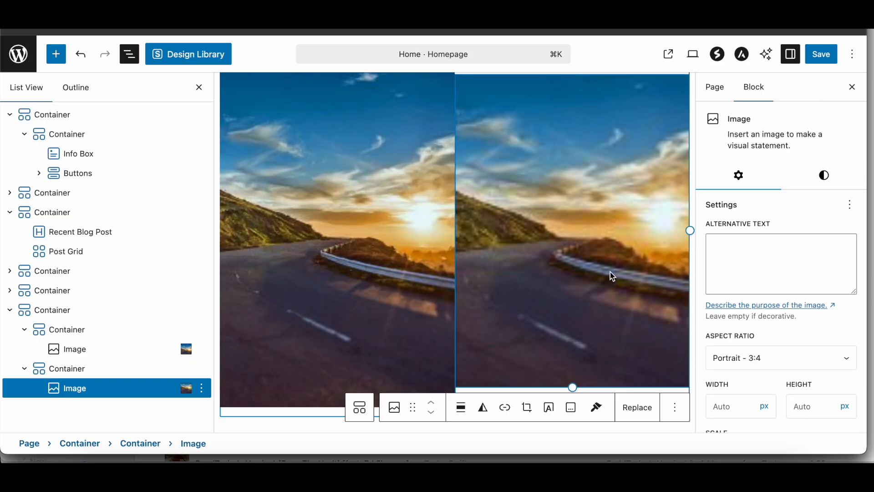
{"action": "left_click", "coordinate": [759, 358]}
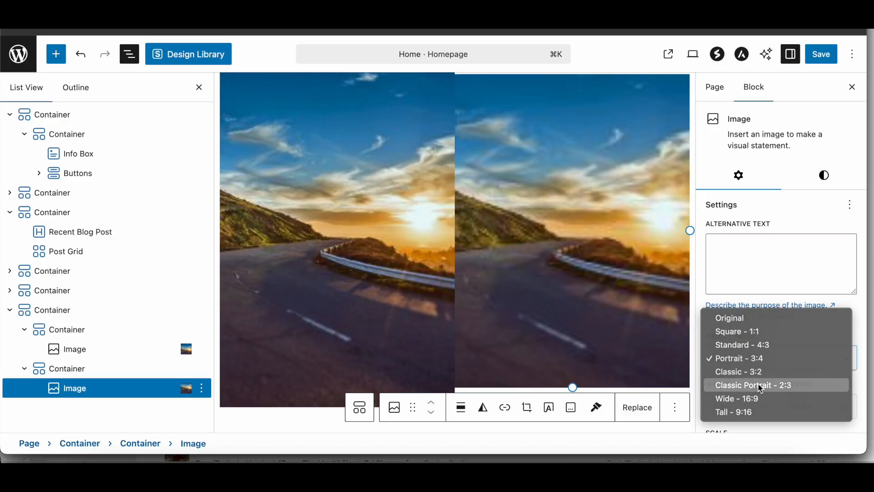
{"action": "left_click", "coordinate": [757, 385]}
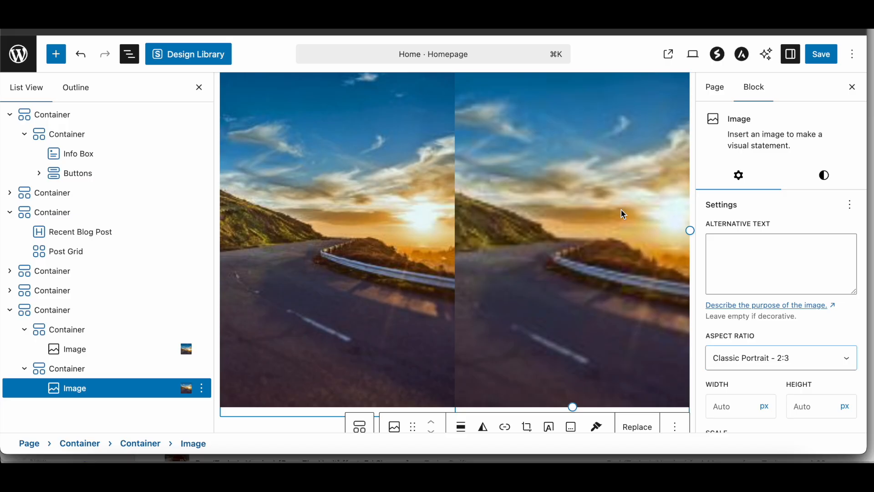
Step: Examine the general and style settings of the second image, its column container and the outer container
{"action": "scroll", "coordinate": [707, 312], "scroll_direction": "down", "scroll_amount": 5}
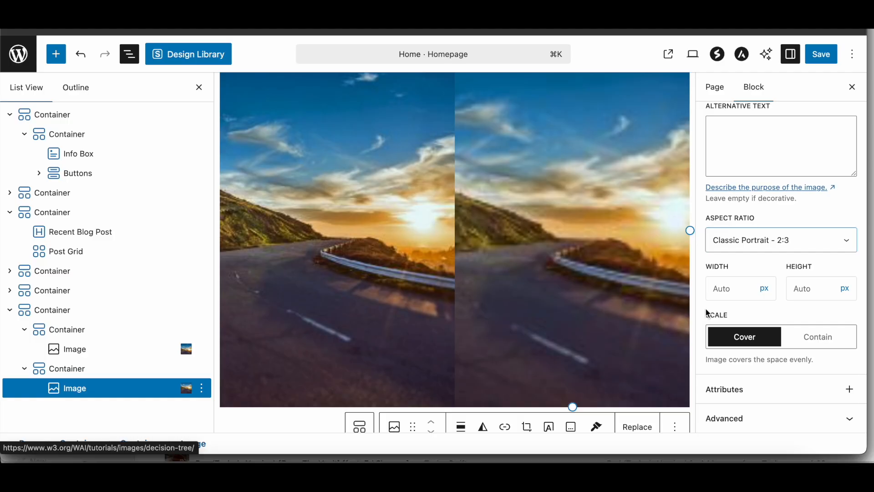
{"action": "scroll", "coordinate": [708, 309], "scroll_direction": "up", "scroll_amount": 5}
{"action": "left_click", "coordinate": [800, 185]}
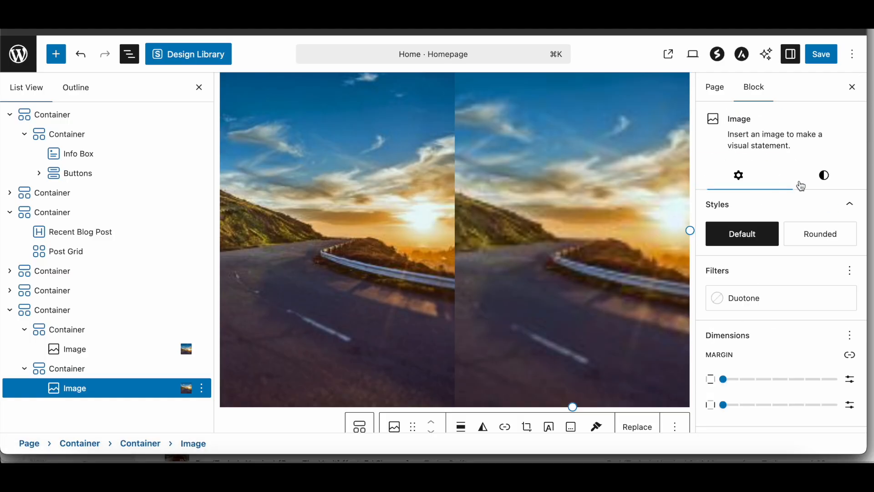
{"action": "left_click", "coordinate": [78, 372]}
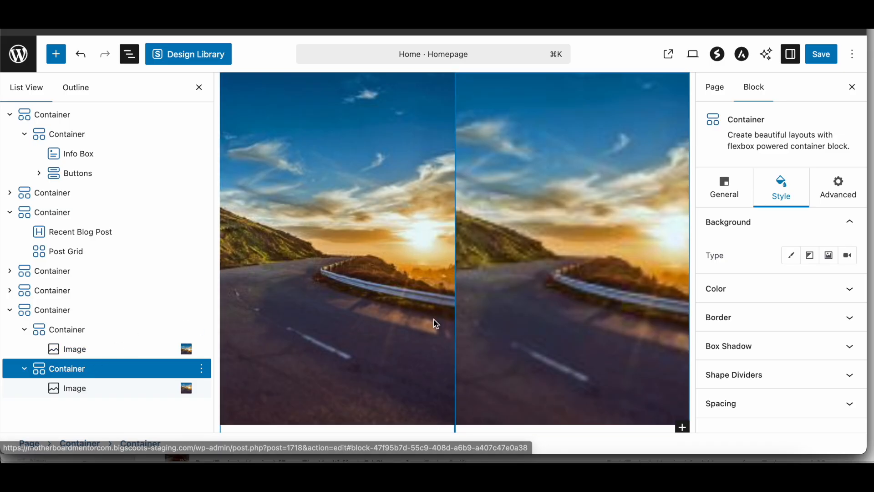
{"action": "left_click", "coordinate": [727, 186]}
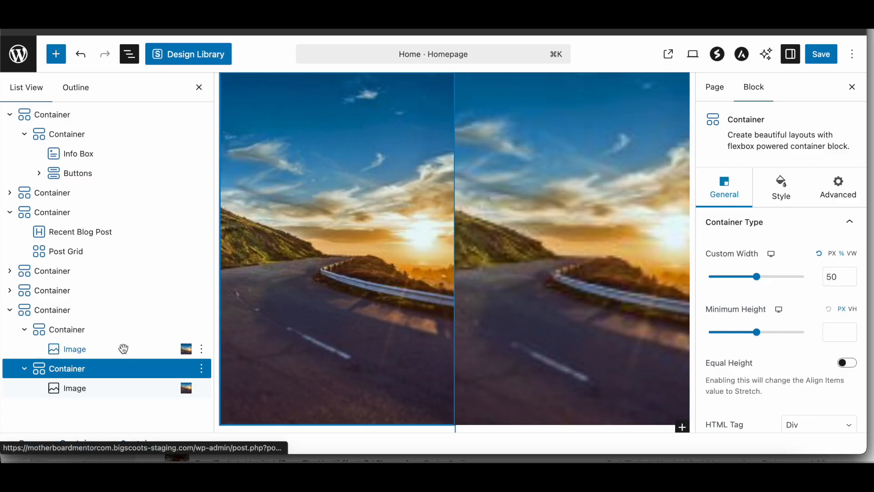
{"action": "left_click", "coordinate": [135, 316]}
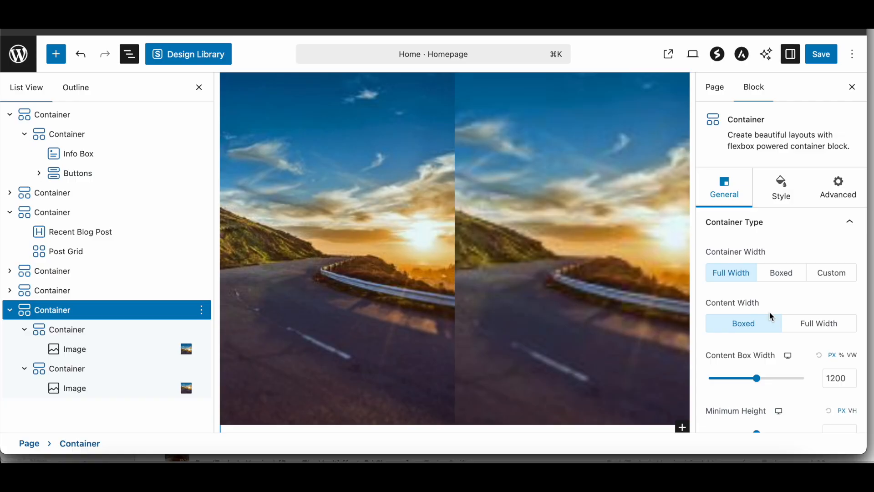
{"action": "scroll", "coordinate": [769, 310], "scroll_direction": "down", "scroll_amount": 5}
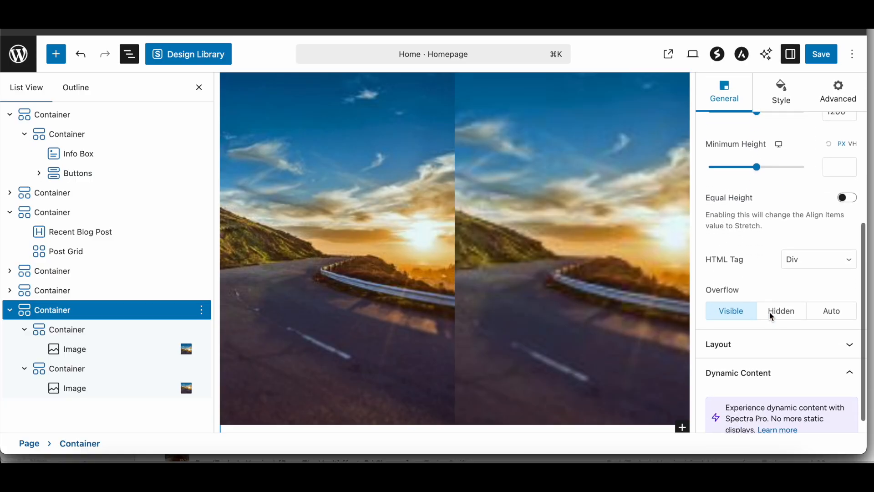
{"action": "scroll", "coordinate": [769, 310], "scroll_direction": "up", "scroll_amount": 6}
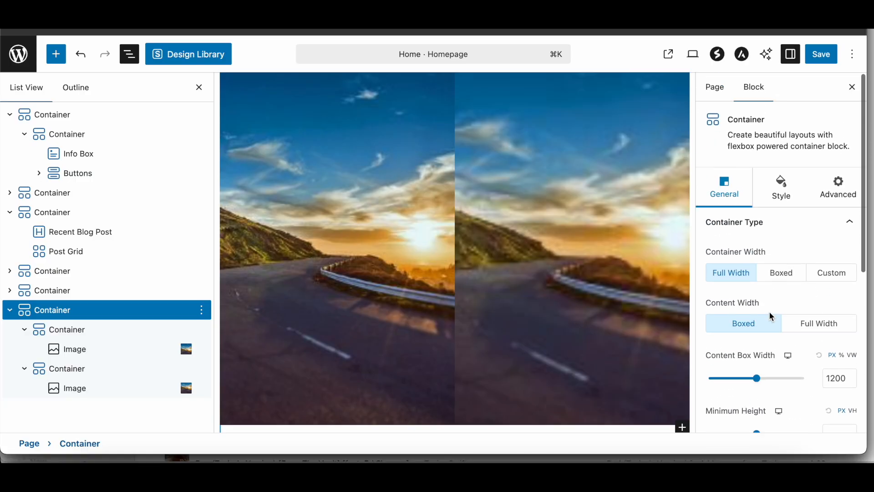
{"action": "left_click", "coordinate": [783, 203]}
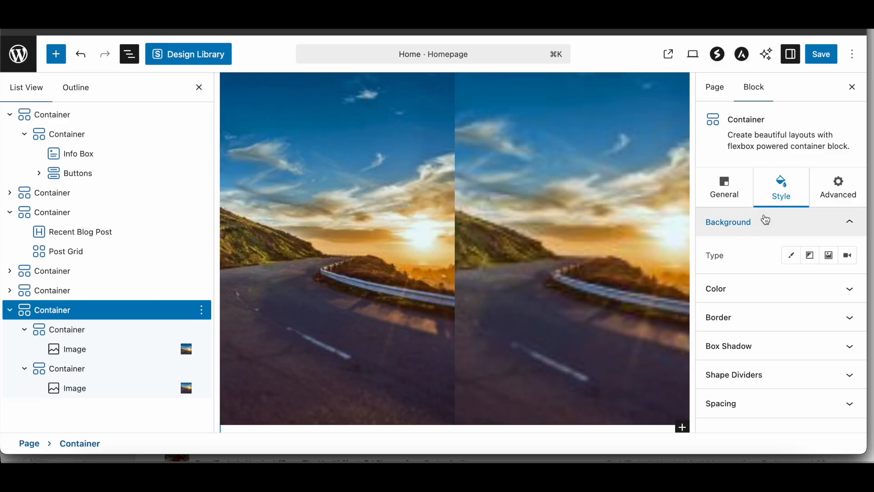
{"action": "left_click", "coordinate": [722, 186]}
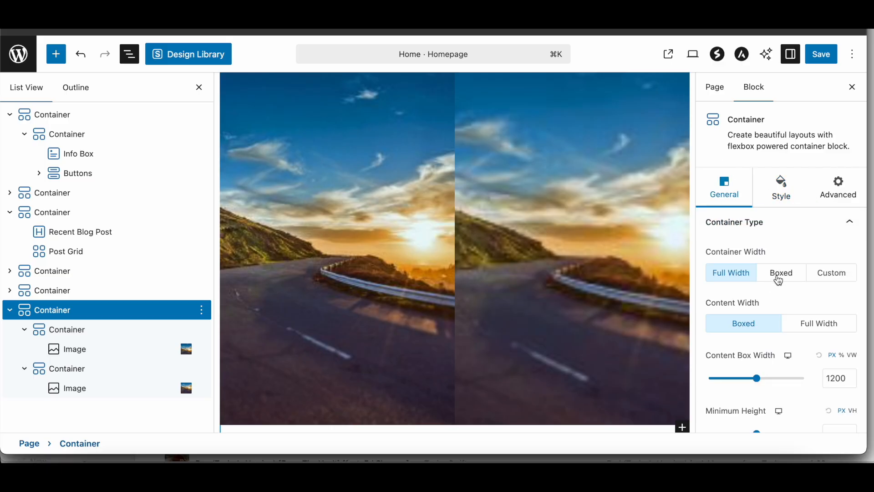
{"action": "scroll", "coordinate": [775, 289], "scroll_direction": "down", "scroll_amount": 3}
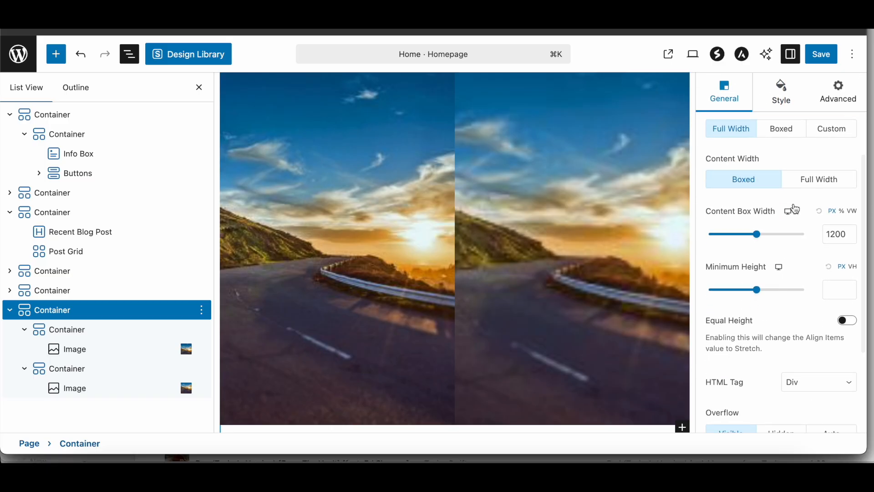
Step: Save the homepage and review the published page down to the two-image section
{"action": "left_click", "coordinate": [829, 63]}
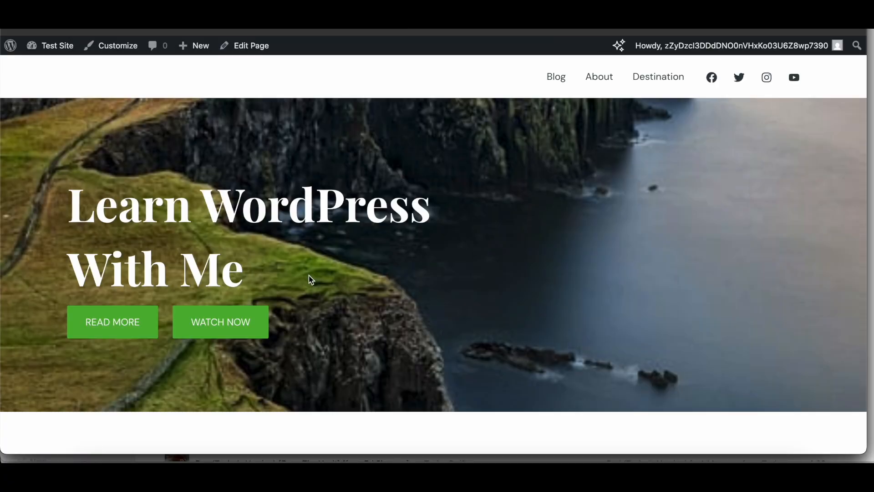
{"action": "scroll", "coordinate": [311, 280], "scroll_direction": "down", "scroll_amount": 15}
{"action": "scroll", "coordinate": [311, 279], "scroll_direction": "up", "scroll_amount": 5}
{"action": "scroll", "coordinate": [311, 279], "scroll_direction": "down", "scroll_amount": 3}
{"action": "scroll", "coordinate": [311, 280], "scroll_direction": "down", "scroll_amount": 1}
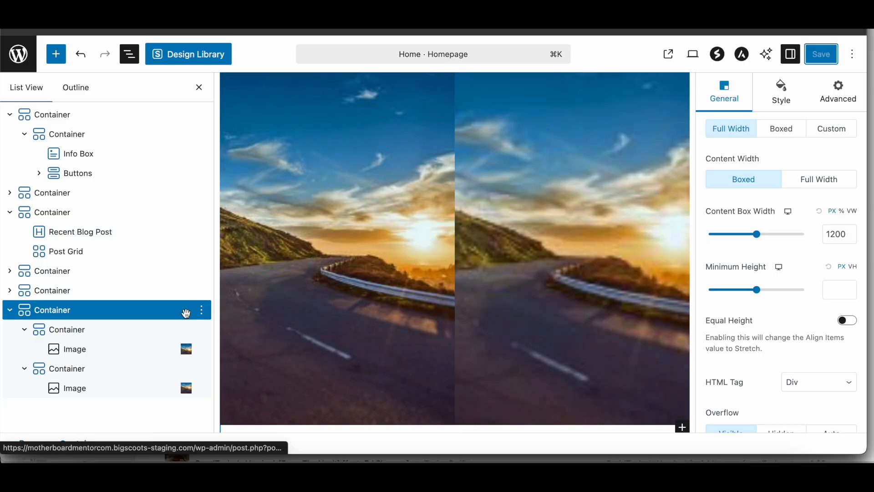
Step: Delete the two-image container and add a new Container block with the single-column layout after the testimonials section
{"action": "left_click", "coordinate": [202, 309]}
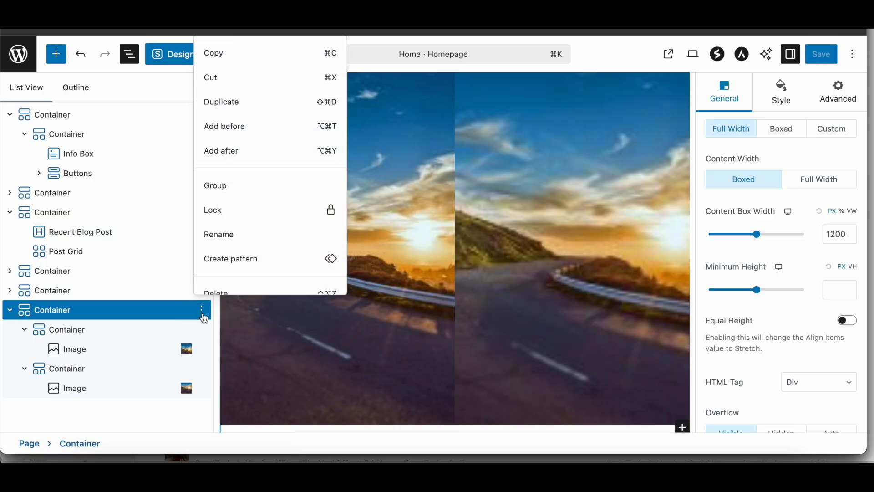
{"action": "left_click", "coordinate": [226, 292]}
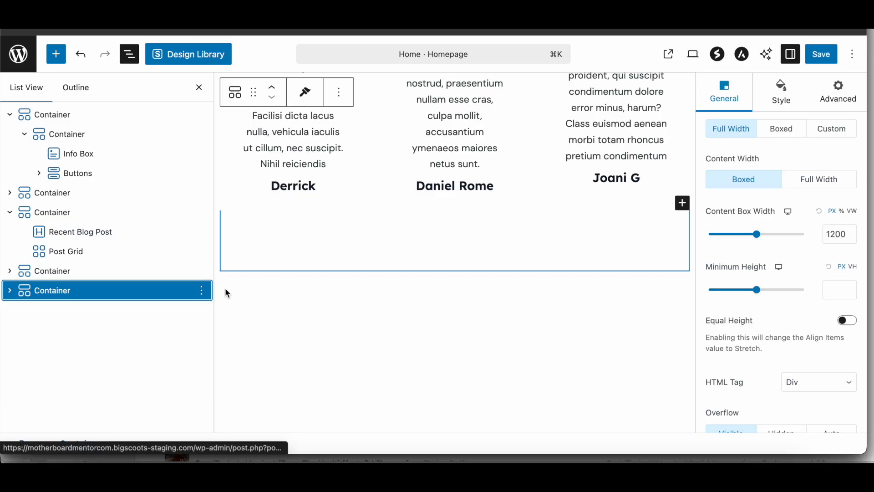
{"action": "left_click", "coordinate": [202, 292]}
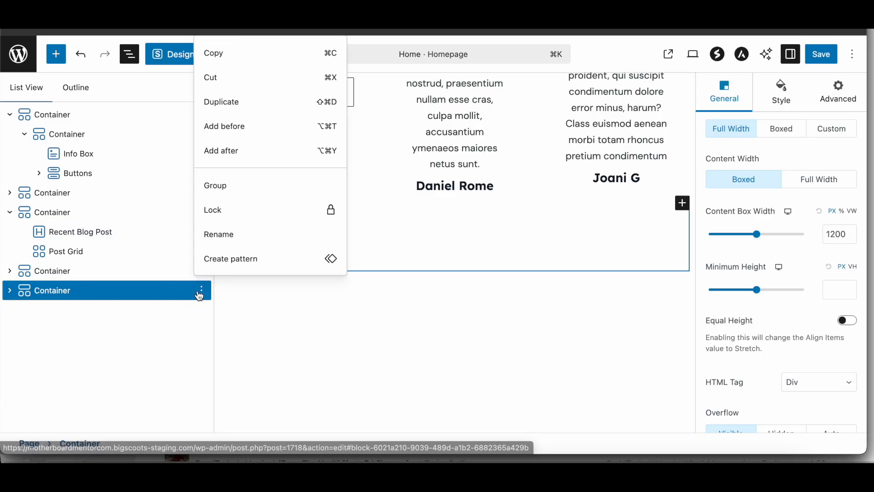
{"action": "left_click", "coordinate": [265, 155]}
{"action": "type", "text": "/con"}
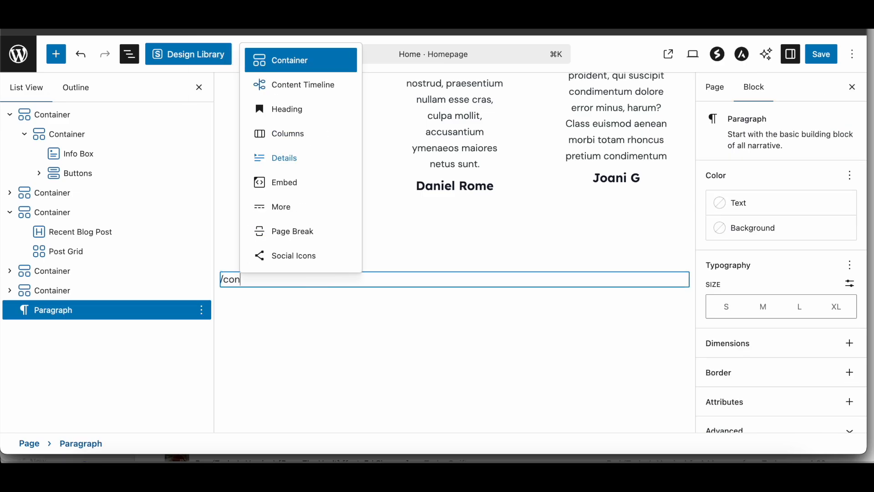
{"action": "key", "text": "Return"}
{"action": "scroll", "coordinate": [265, 155], "scroll_direction": "down", "scroll_amount": 2}
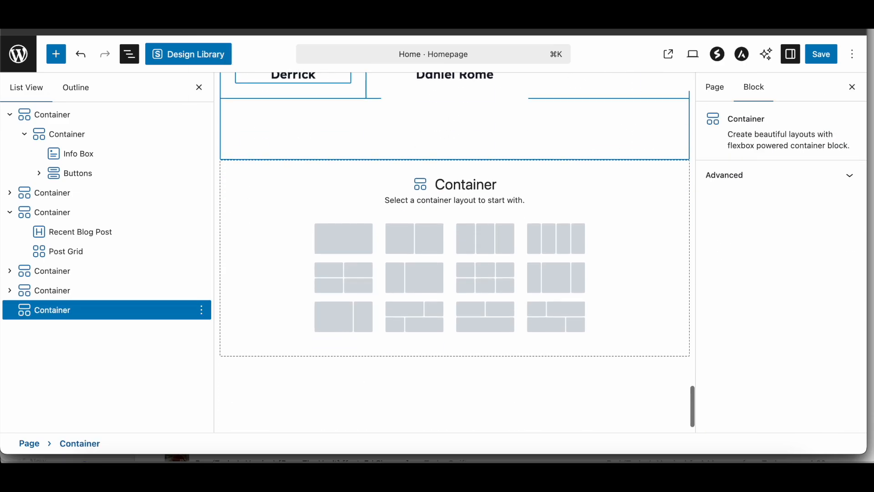
{"action": "left_click", "coordinate": [356, 243]}
Step: Insert a Columns block with the 50 / 50 layout in the new container and select the whole Columns block
{"action": "left_click", "coordinate": [455, 287]}
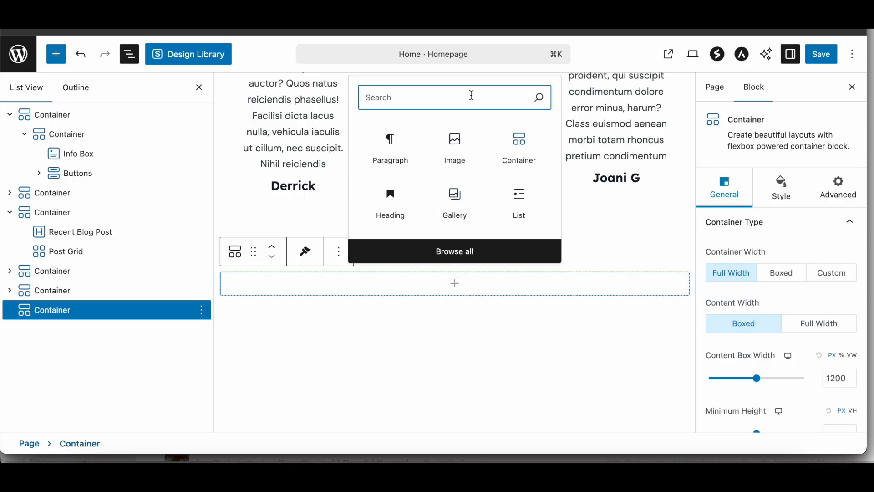
{"action": "type", "text": "col"}
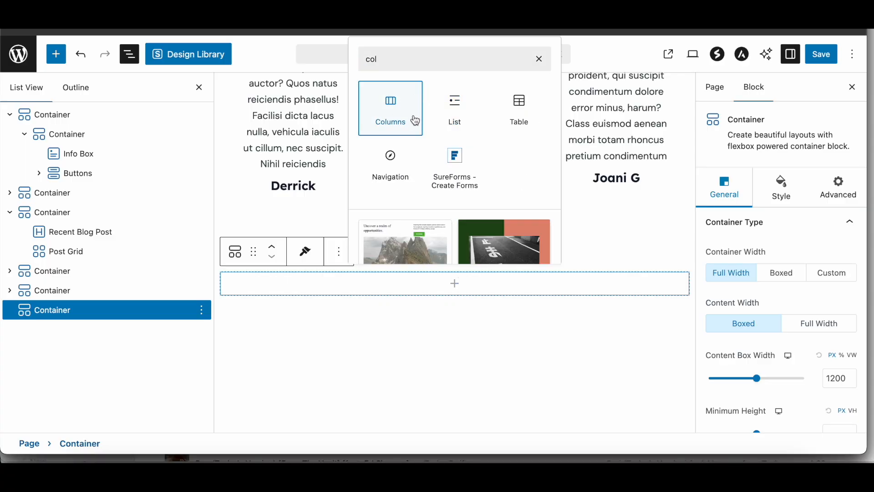
{"action": "left_click", "coordinate": [391, 109]}
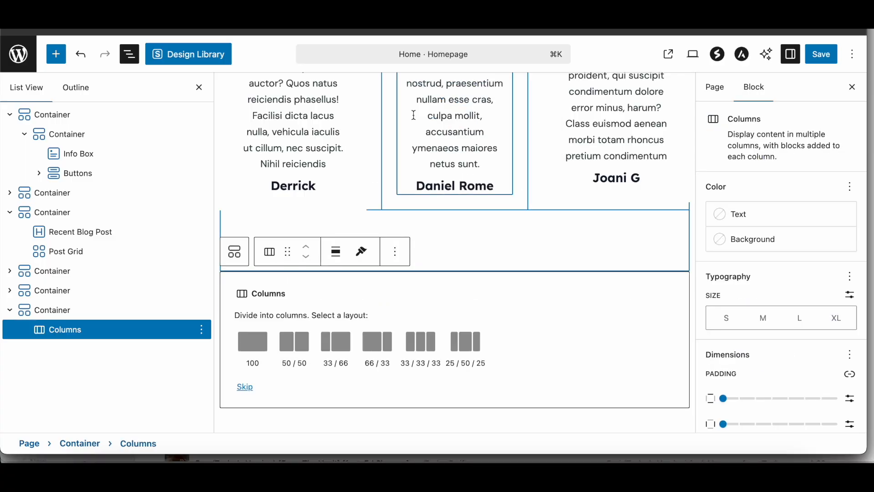
{"action": "left_click", "coordinate": [300, 345]}
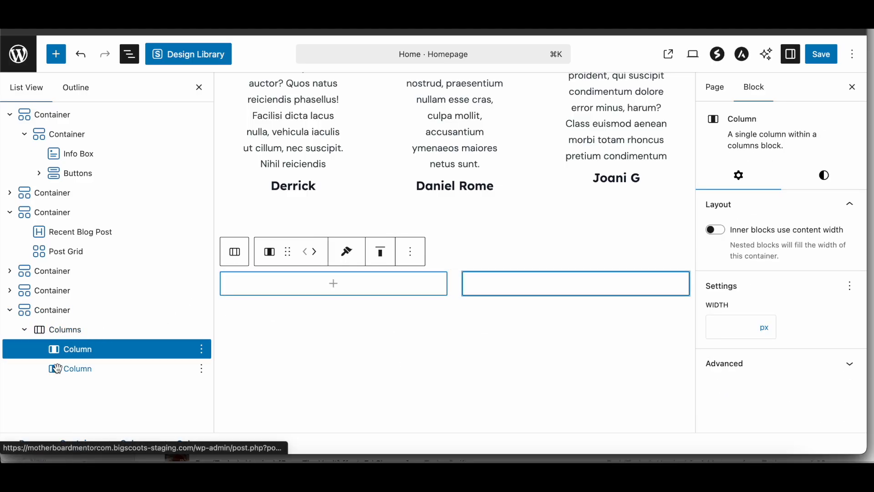
{"action": "left_click", "coordinate": [68, 329]}
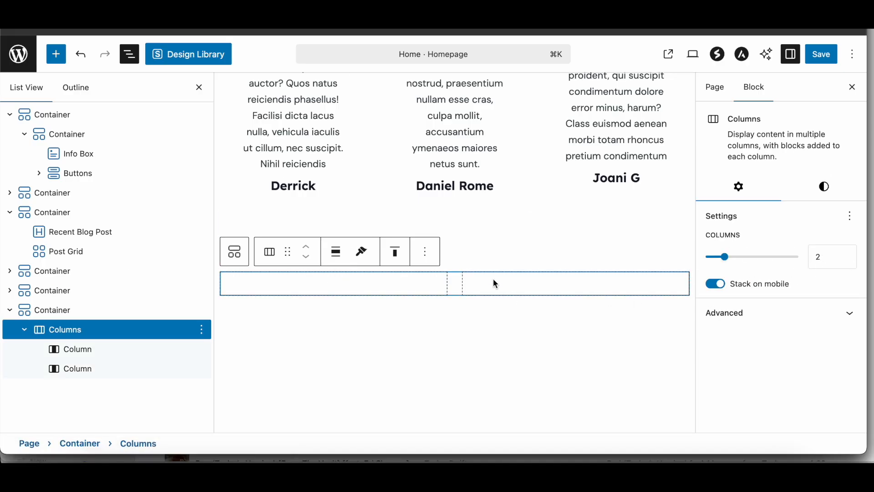
Step: Insert an Image block in the first column using oce02-free-img-250x300-1.jpg from the media library
{"action": "left_click", "coordinate": [315, 360]}
{"action": "left_click", "coordinate": [335, 282]}
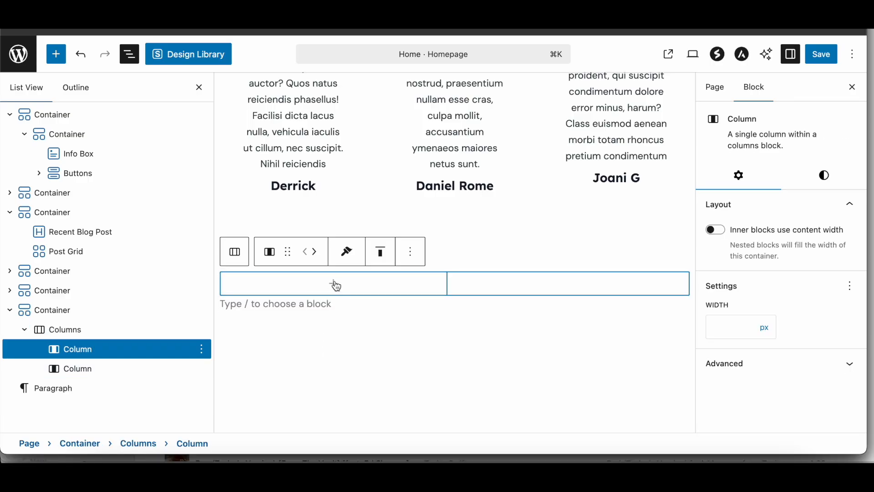
{"action": "left_click", "coordinate": [333, 285]}
{"action": "left_click", "coordinate": [337, 157]}
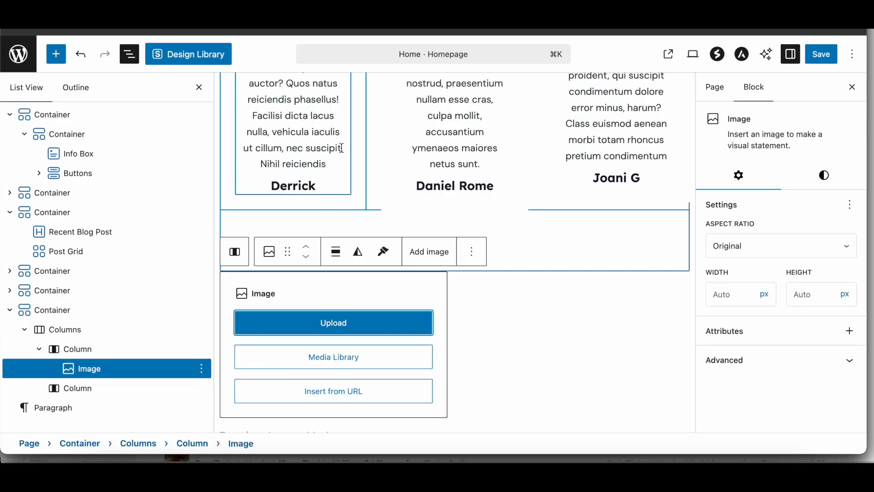
{"action": "left_click", "coordinate": [367, 352]}
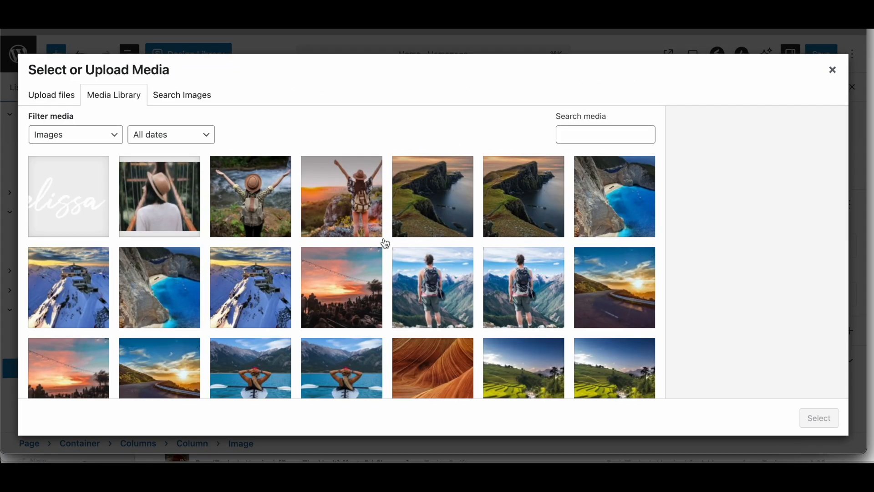
{"action": "left_click", "coordinate": [438, 297]}
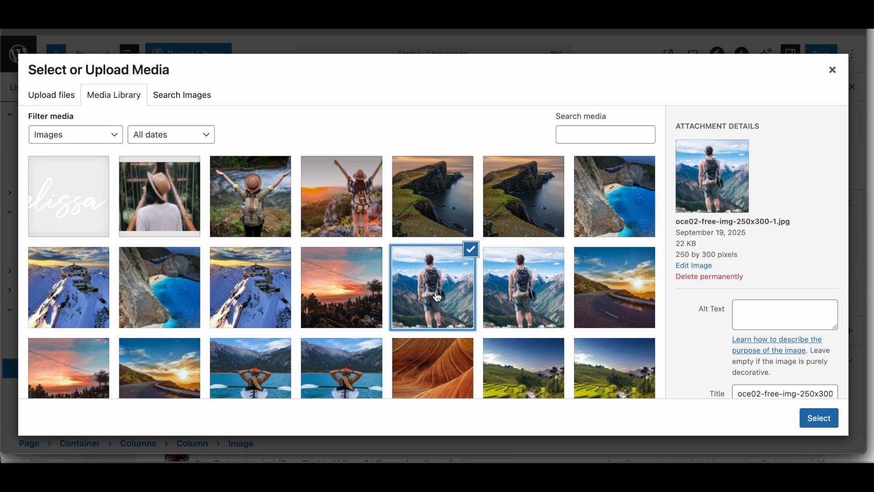
{"action": "left_click", "coordinate": [820, 417]}
Step: Insert an Image block in the second column using hbanner-02-free-img-1024x587-1.jpg from the media library
{"action": "left_click", "coordinate": [574, 347]}
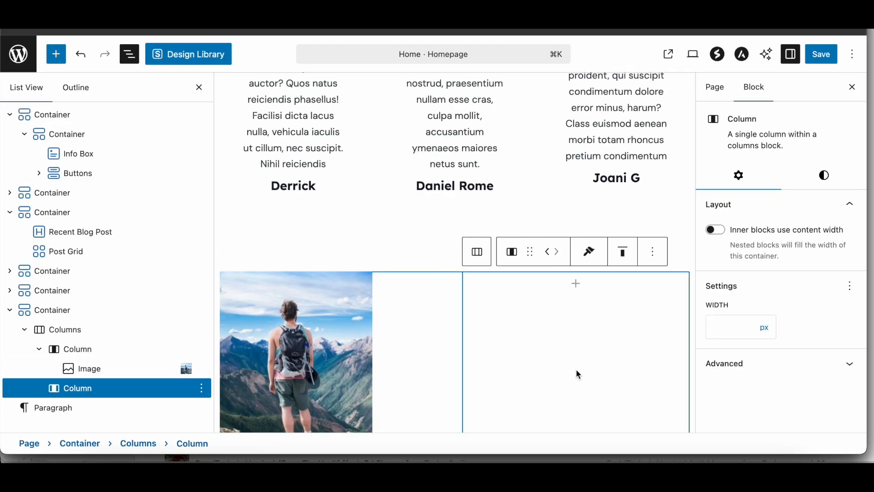
{"action": "left_click", "coordinate": [577, 287]}
{"action": "left_click", "coordinate": [575, 146]}
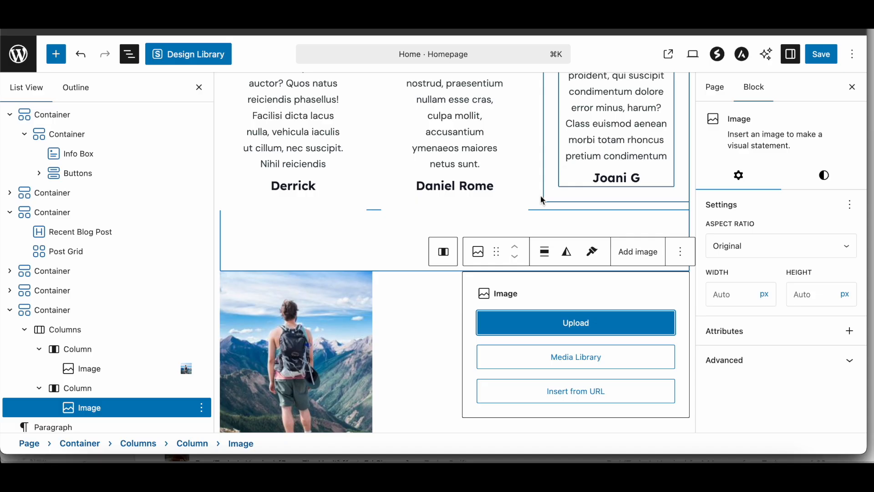
{"action": "left_click", "coordinate": [536, 355]}
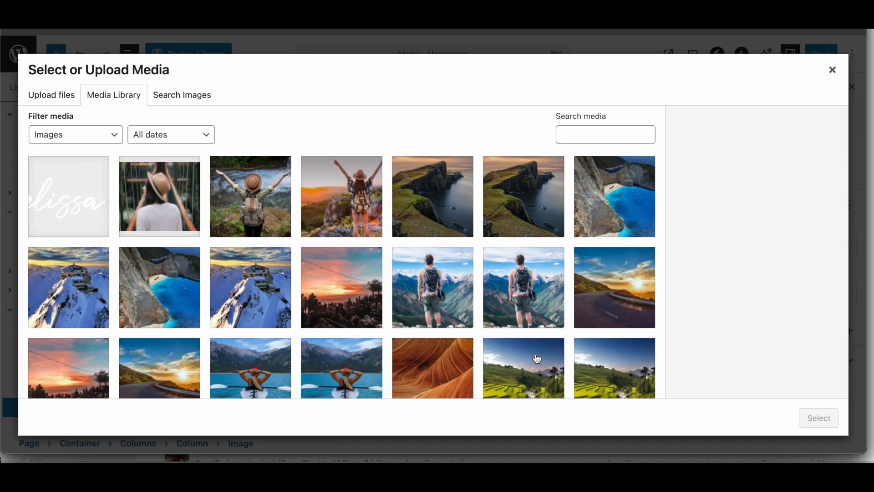
{"action": "left_click", "coordinate": [283, 207]}
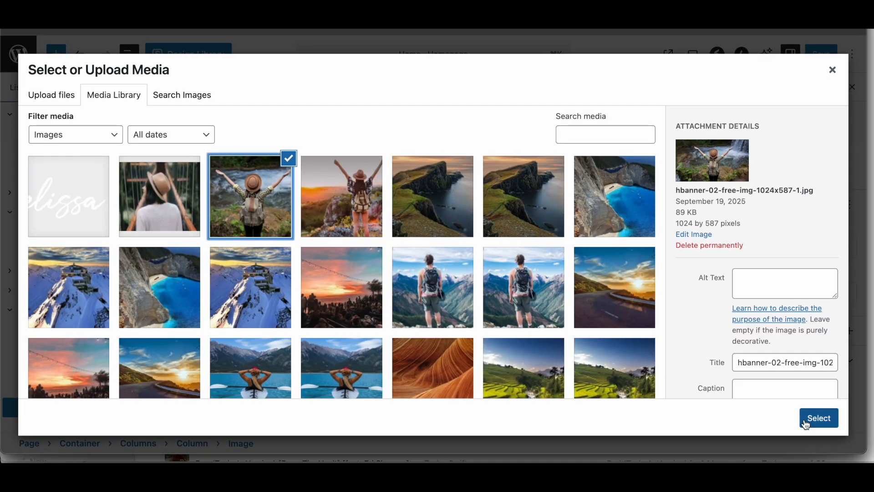
{"action": "left_click", "coordinate": [807, 425]}
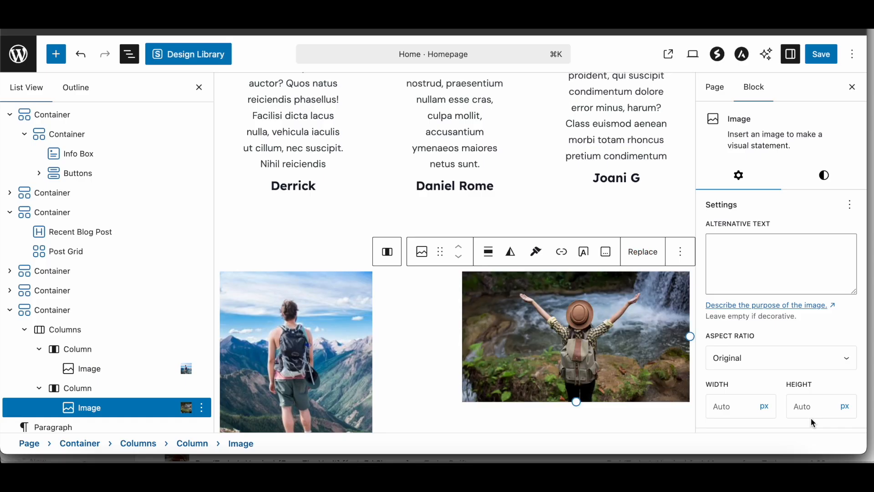
Step: Set the aspect ratio of both column images to Portrait - 3:4
{"action": "left_click", "coordinate": [355, 351]}
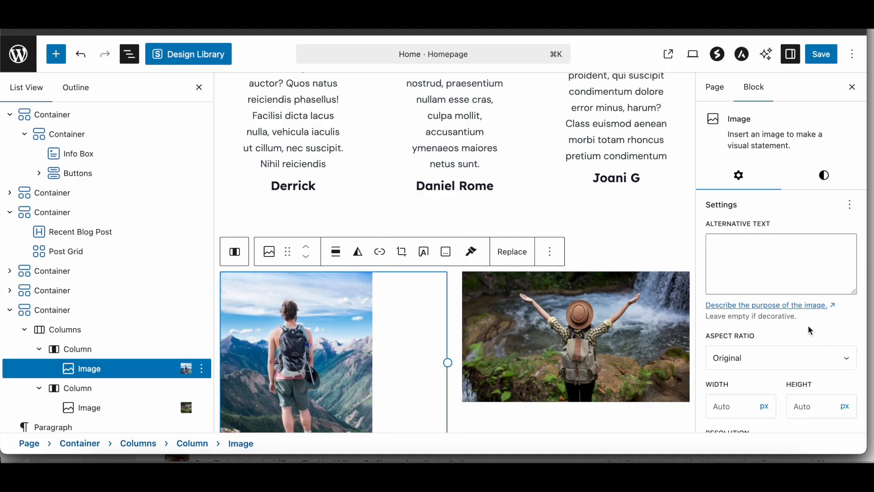
{"action": "left_click", "coordinate": [775, 364]}
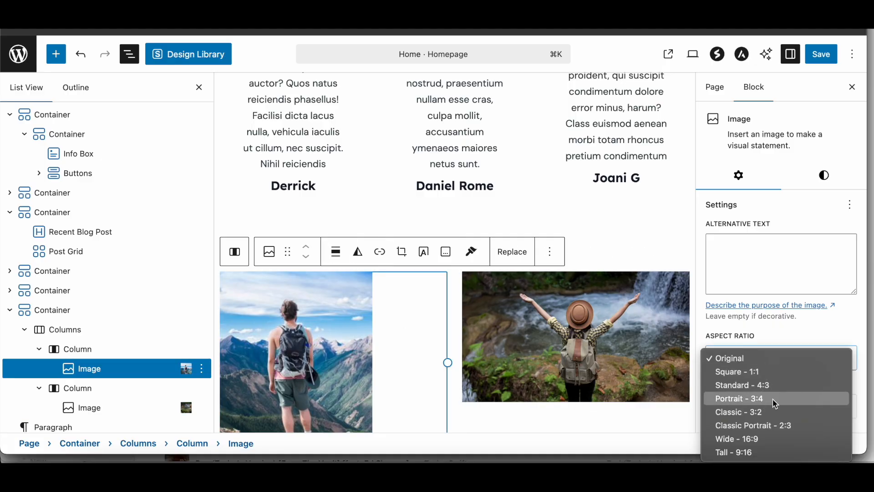
{"action": "left_click", "coordinate": [774, 399]}
{"action": "left_click", "coordinate": [691, 360]}
{"action": "left_click", "coordinate": [770, 362]}
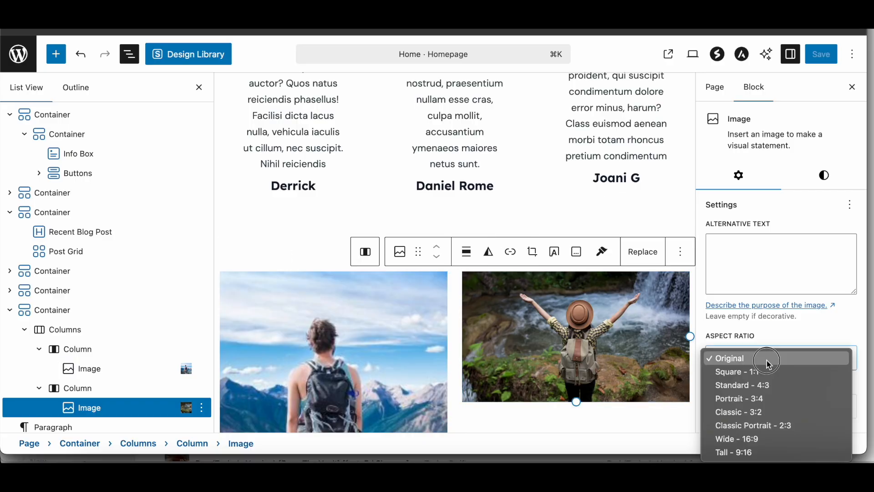
{"action": "left_click", "coordinate": [764, 399]}
Step: Save the homepage and review the published page down to the new two-image section
{"action": "scroll", "coordinate": [602, 366], "scroll_direction": "down", "scroll_amount": 4}
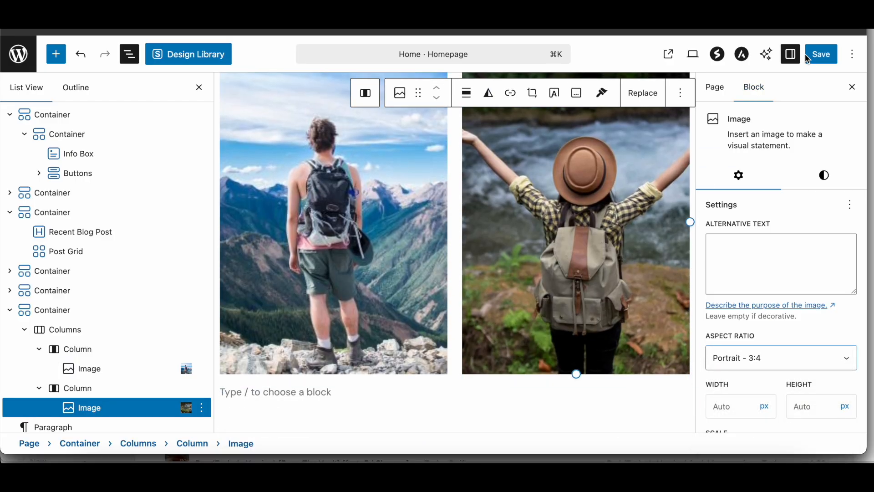
{"action": "left_click", "coordinate": [823, 54]}
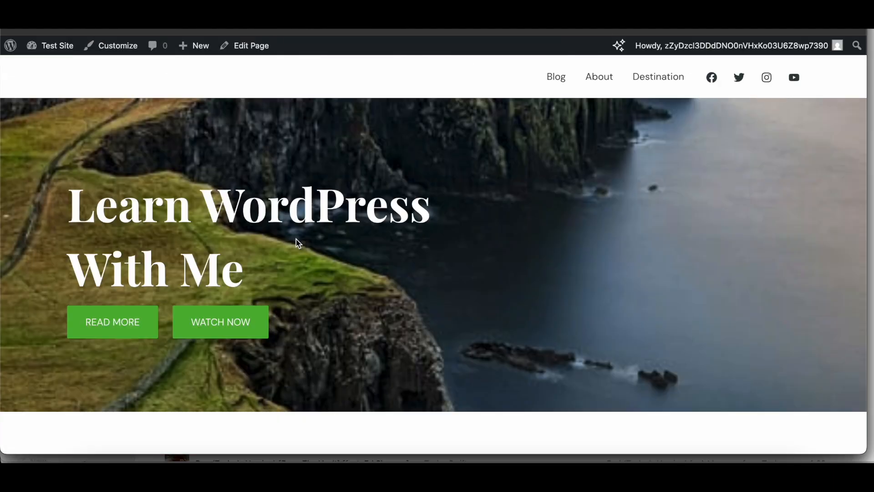
{"action": "scroll", "coordinate": [296, 243], "scroll_direction": "down", "scroll_amount": 20}
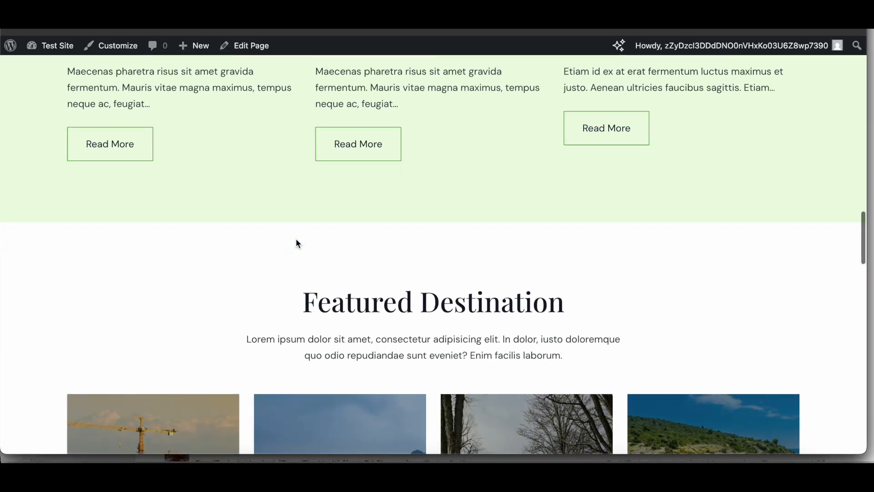
{"action": "scroll", "coordinate": [296, 238], "scroll_direction": "down", "scroll_amount": 15}
{"action": "scroll", "coordinate": [296, 239], "scroll_direction": "up", "scroll_amount": 6}
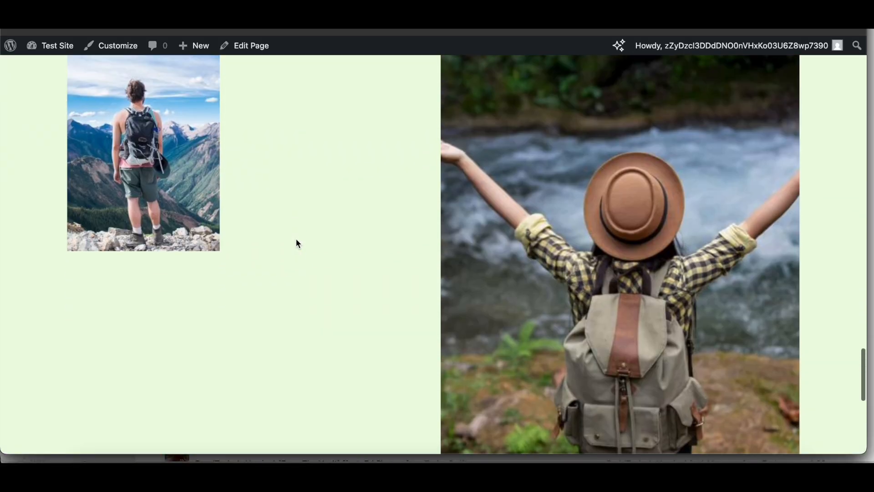
{"action": "scroll", "coordinate": [296, 243], "scroll_direction": "down", "scroll_amount": 3}
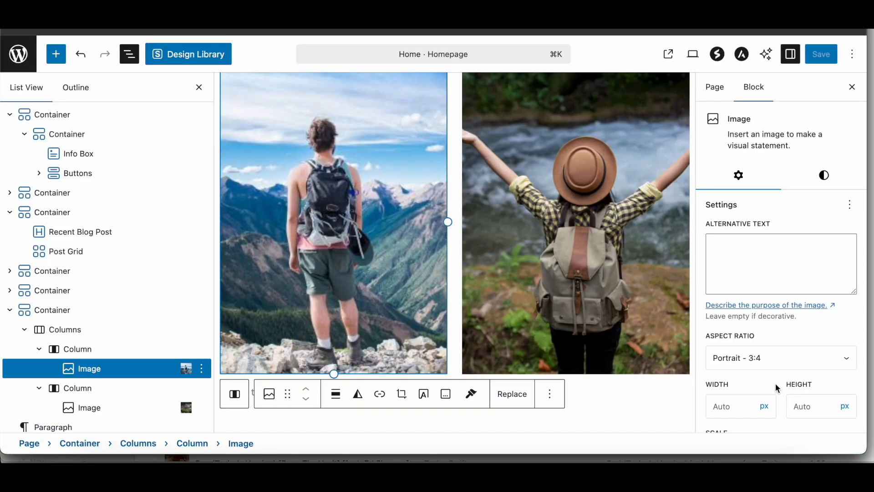
Step: Try the Contain scale on both column images
{"action": "scroll", "coordinate": [760, 339], "scroll_direction": "down", "scroll_amount": 5}
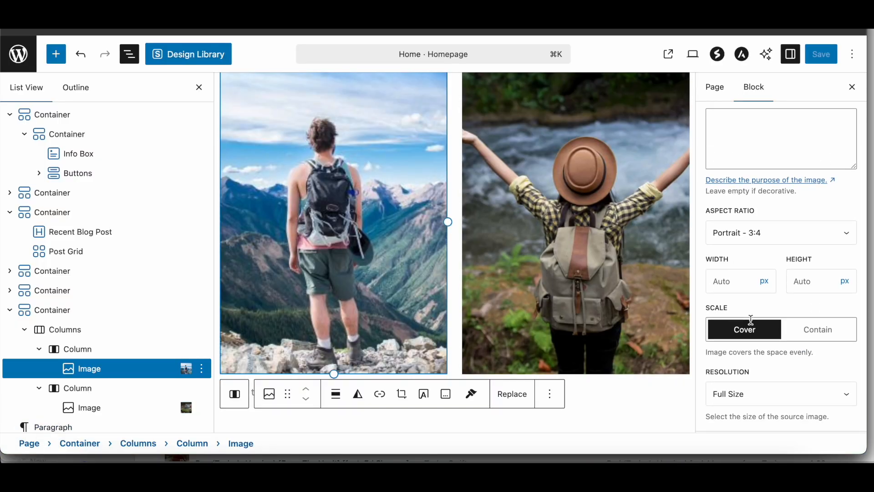
{"action": "left_click", "coordinate": [801, 327]}
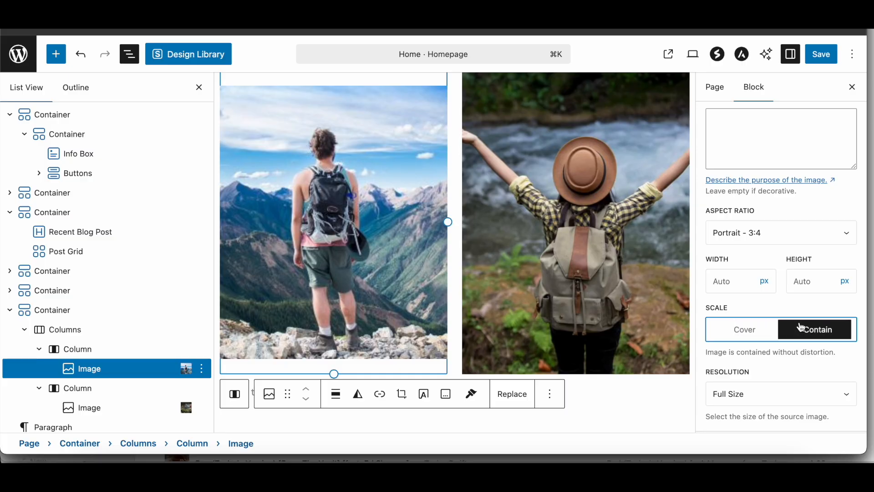
{"action": "left_click", "coordinate": [573, 269]}
{"action": "scroll", "coordinate": [814, 349], "scroll_direction": "down", "scroll_amount": 8}
{"action": "left_click", "coordinate": [827, 284]}
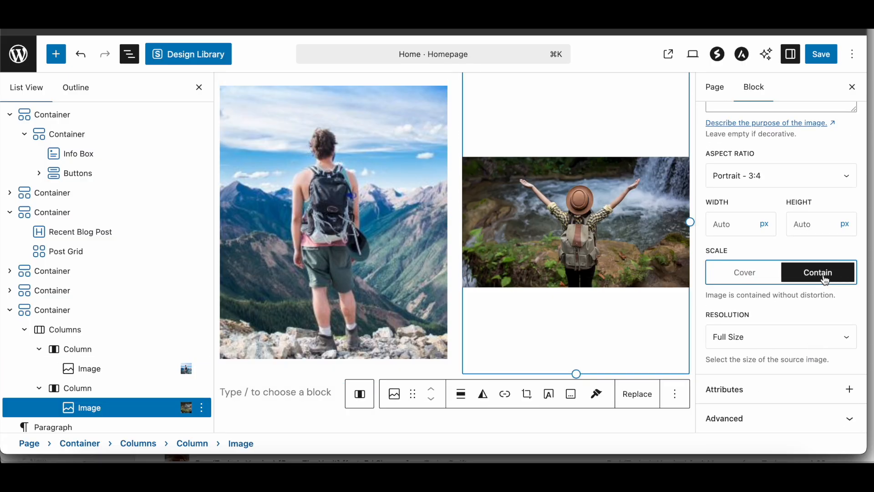
Step: Set the scale of both column images back to Cover and save the homepage
{"action": "left_click", "coordinate": [725, 272]}
{"action": "left_click", "coordinate": [432, 261]}
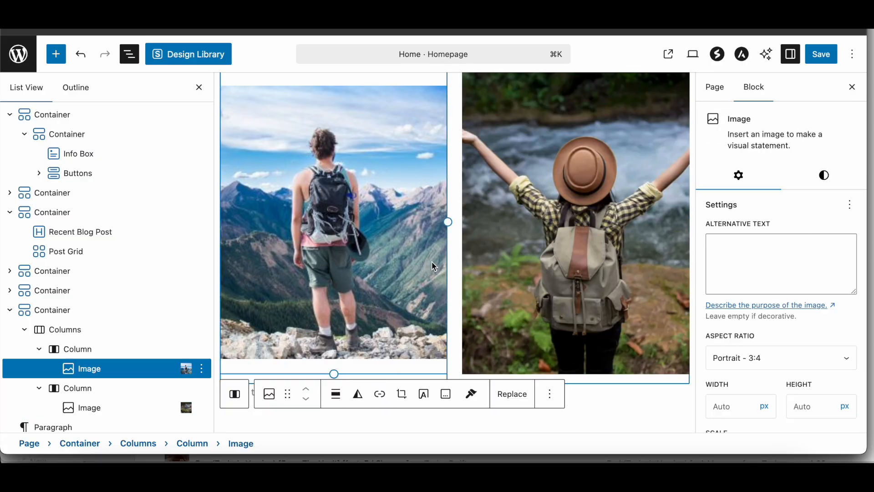
{"action": "scroll", "coordinate": [718, 283], "scroll_direction": "down", "scroll_amount": 5}
{"action": "left_click", "coordinate": [726, 272]}
{"action": "left_click", "coordinate": [824, 50]}
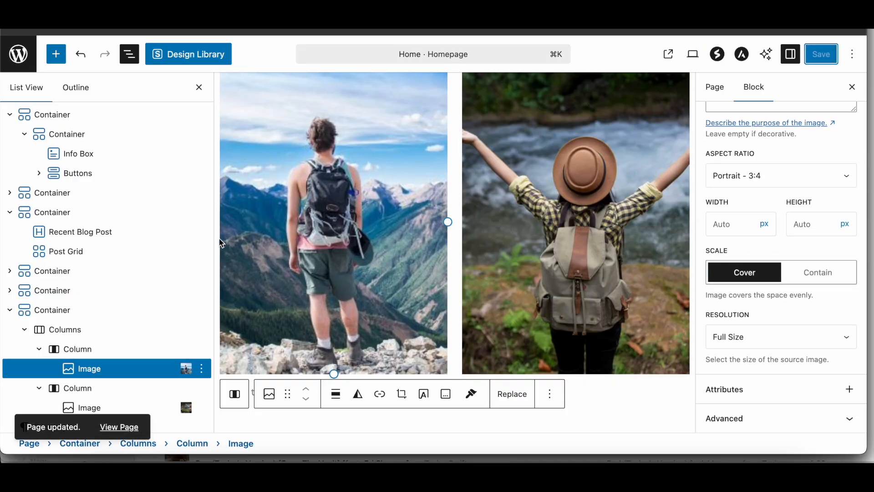